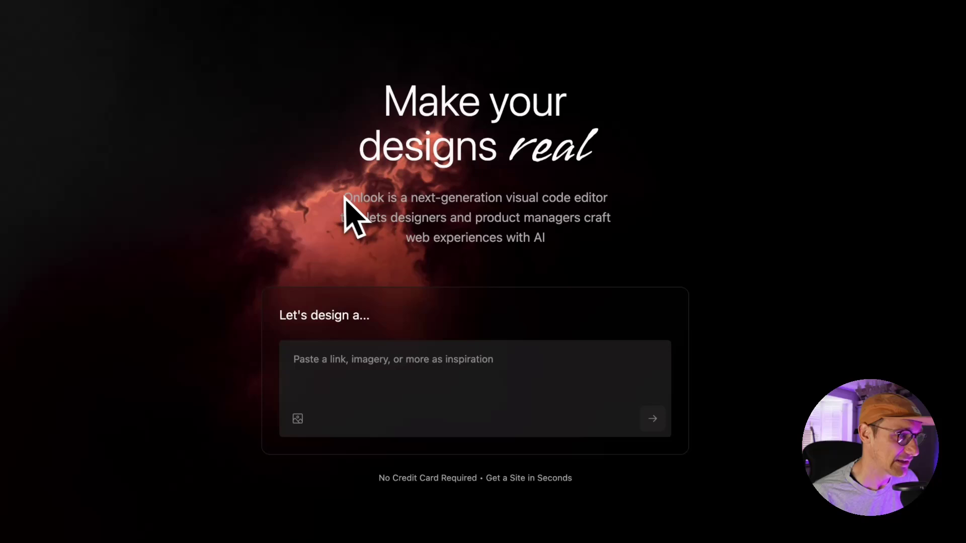
# - Sign in to Onlook with a Google account
pyautogui.moveTo(347, 201); pyautogui.dragTo(571, 216)
pyautogui.click(556, 220)
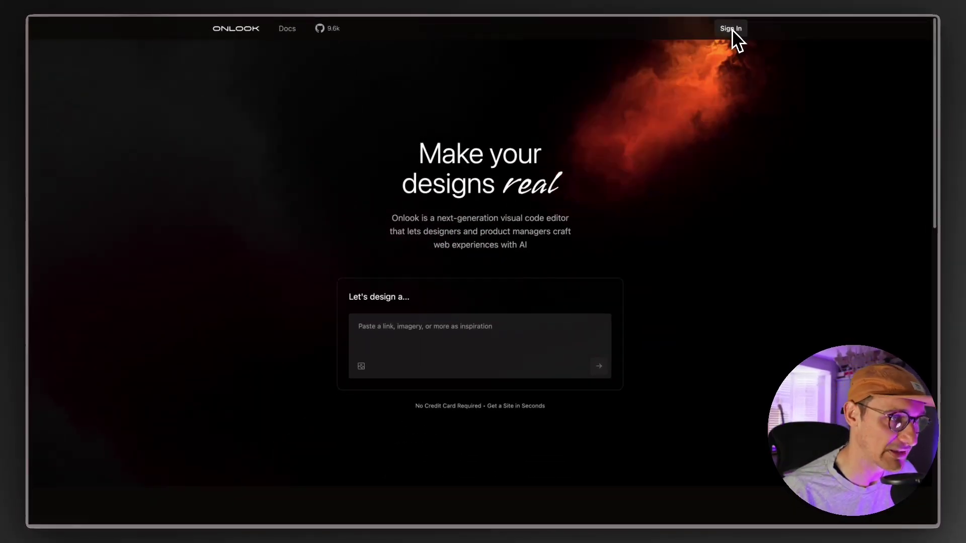
pyautogui.click(731, 28)
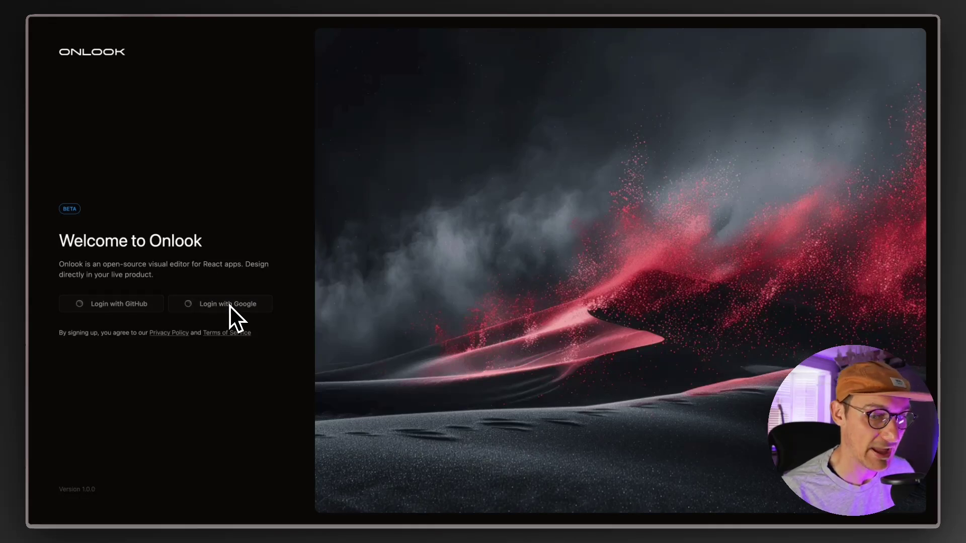
pyautogui.click(231, 305)
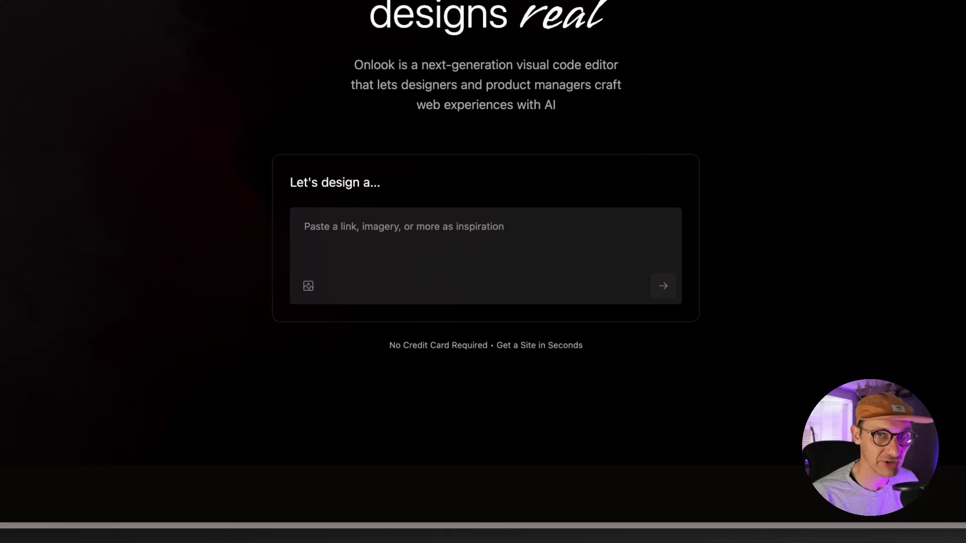
# - Submit the prompt 'Build an AI application' with Chat – V2.jpg attached as inspiration
pyautogui.click(431, 237)
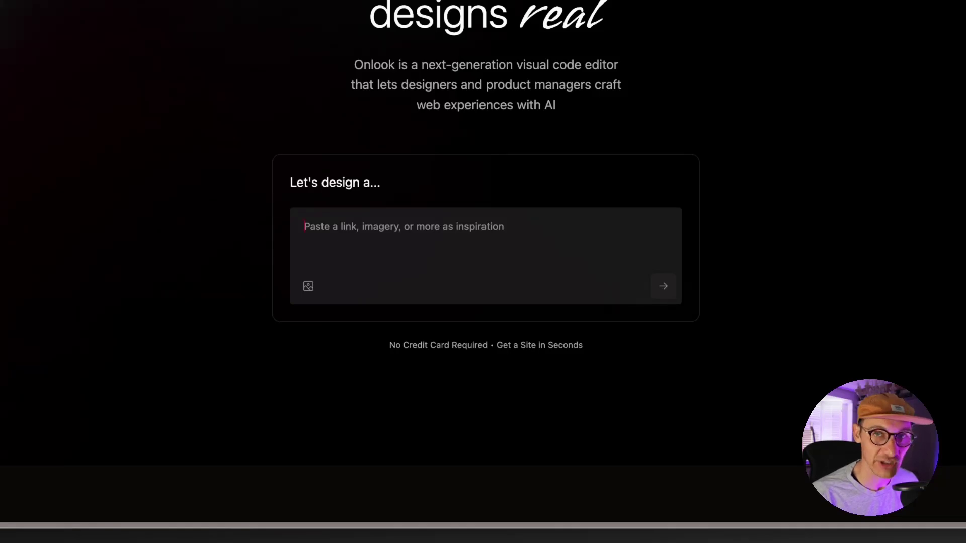
pyautogui.write('Build an AI application')
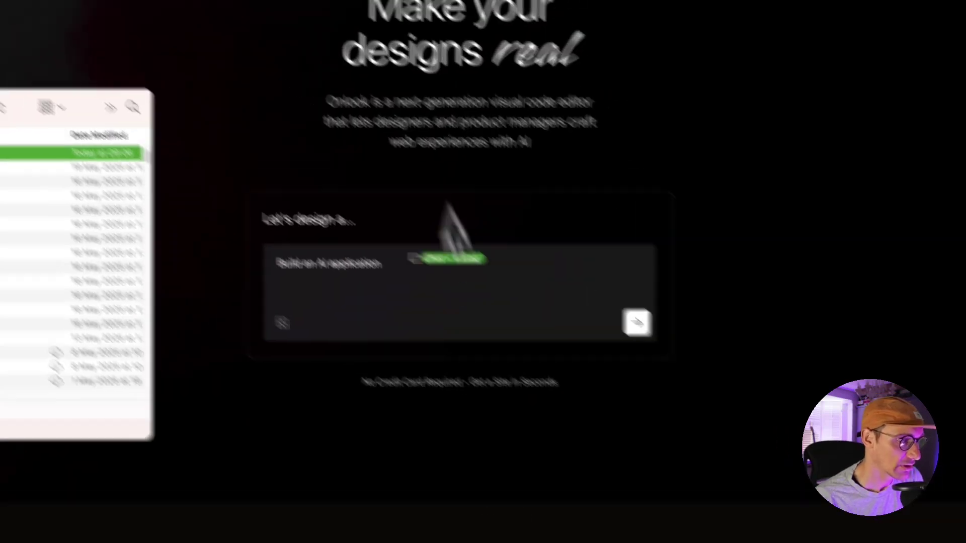
pyautogui.moveTo(443, 211); pyautogui.dragTo(503, 401)
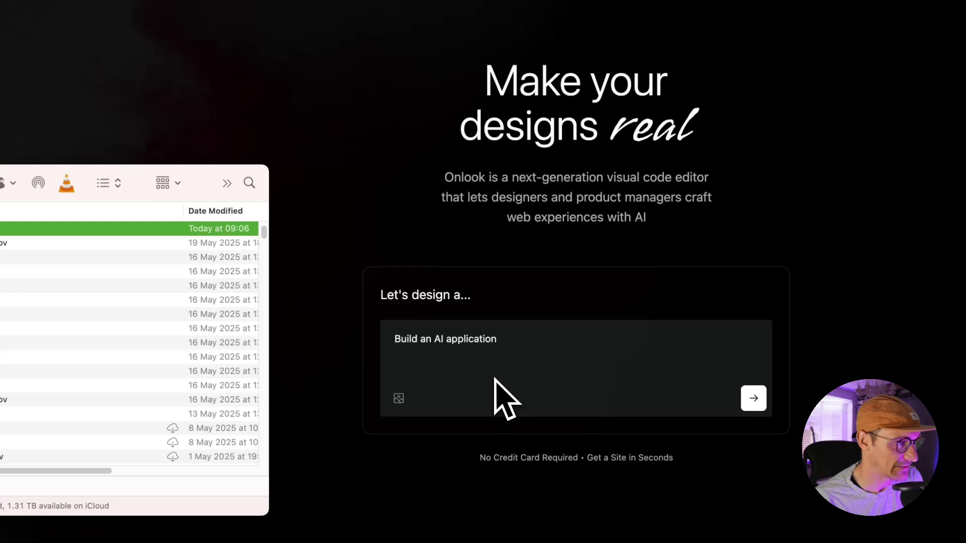
pyautogui.click(420, 237)
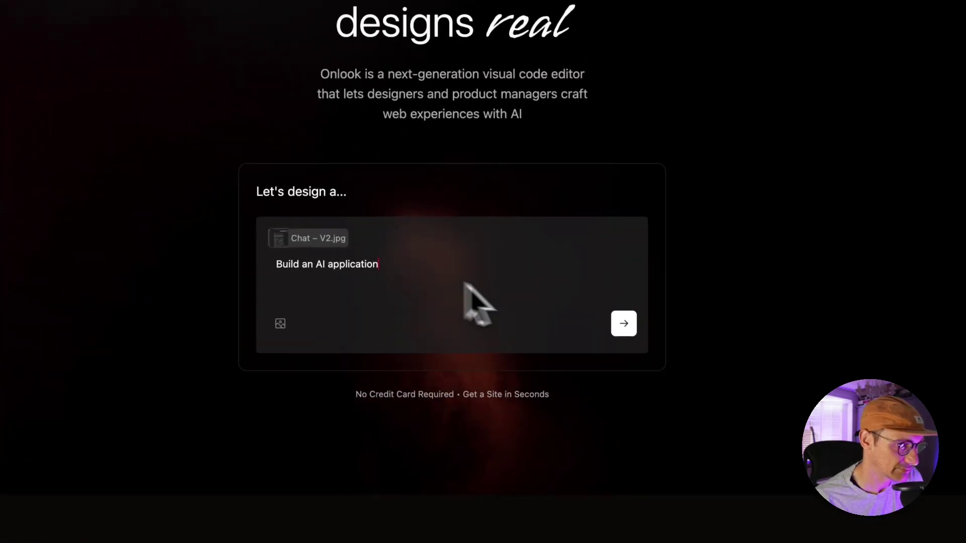
pyautogui.click(614, 326)
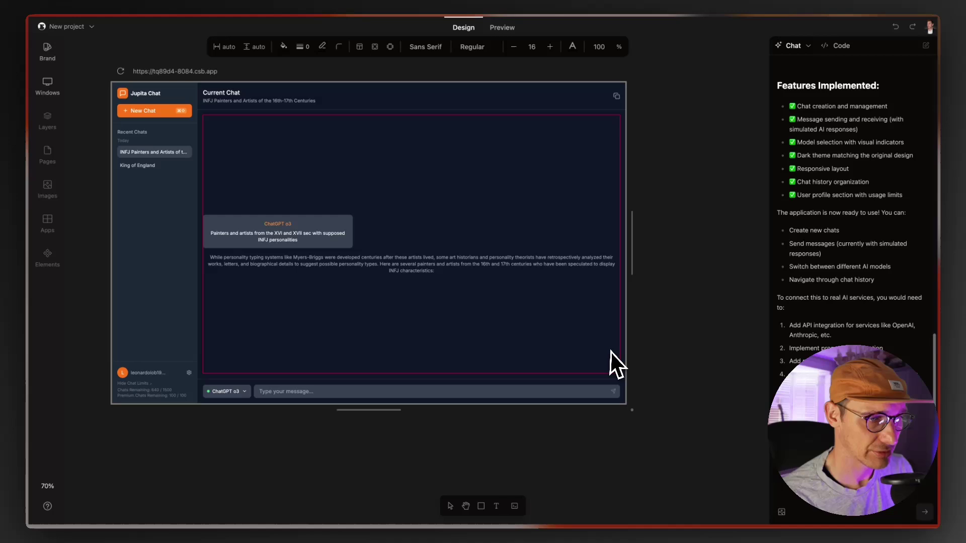
# - Scroll the Chat panel to read the Key Features and Features Implemented lists
pyautogui.scroll(5, 854, 308)
pyautogui.scroll(5, 854, 308)
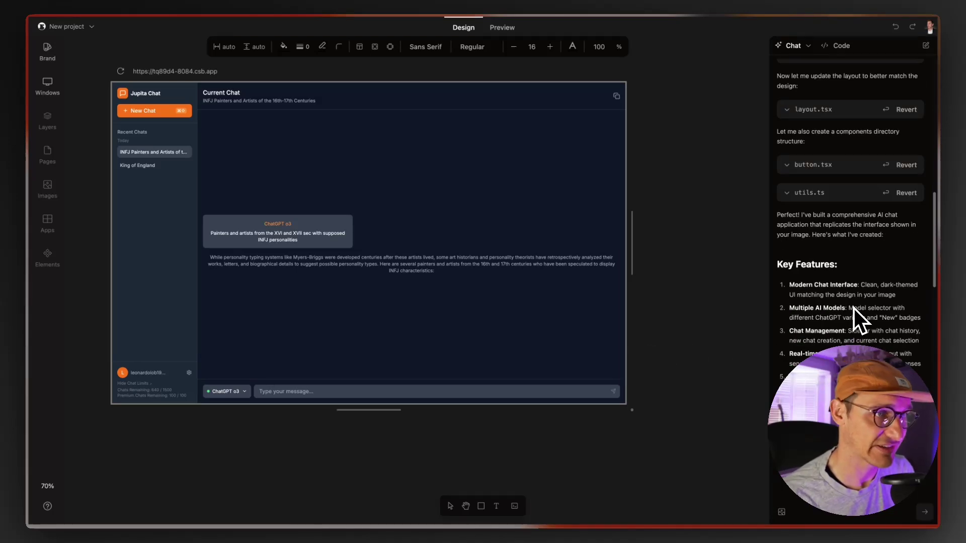
pyautogui.scroll(5, 854, 314)
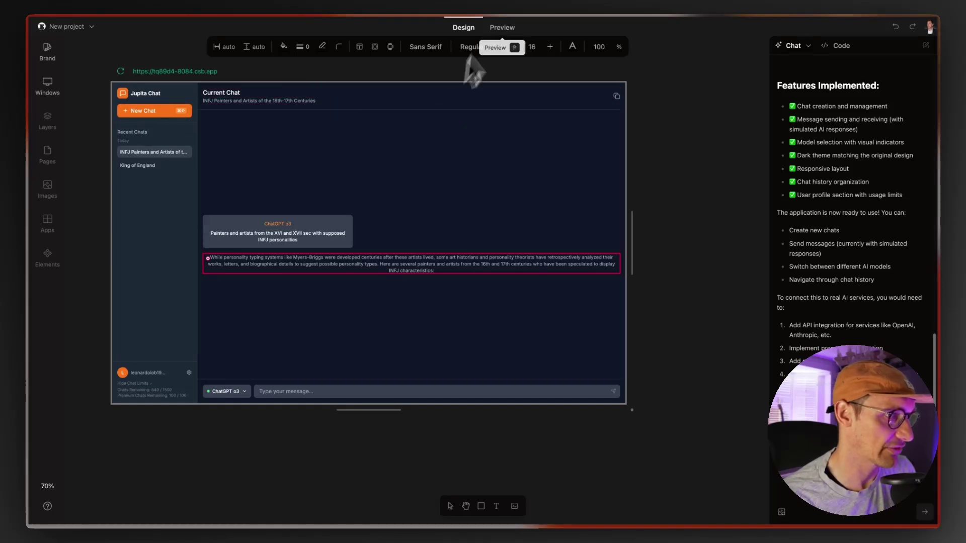
# - Preview the app, browse its chats, and send 'tell me a joke' for a simulated reply
pyautogui.click(503, 28)
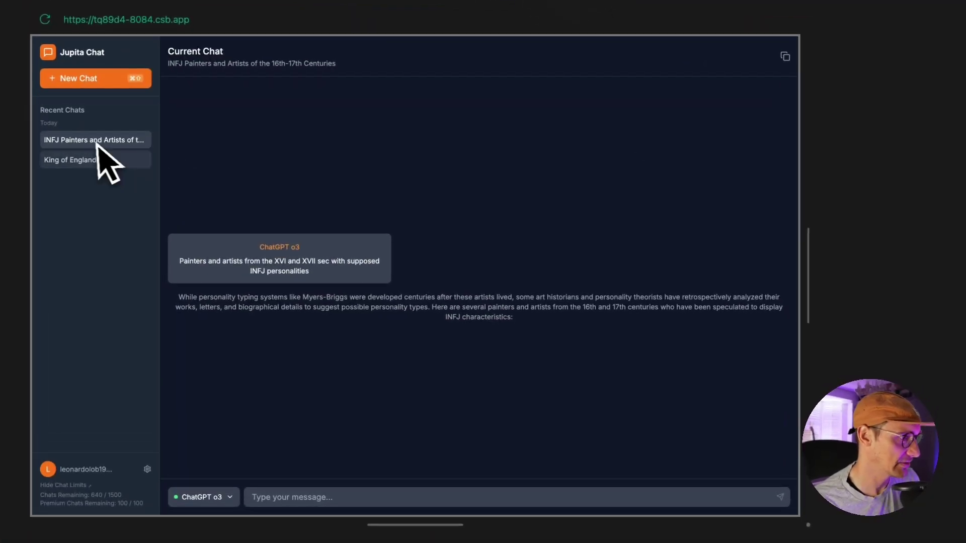
pyautogui.click(89, 160)
pyautogui.click(93, 141)
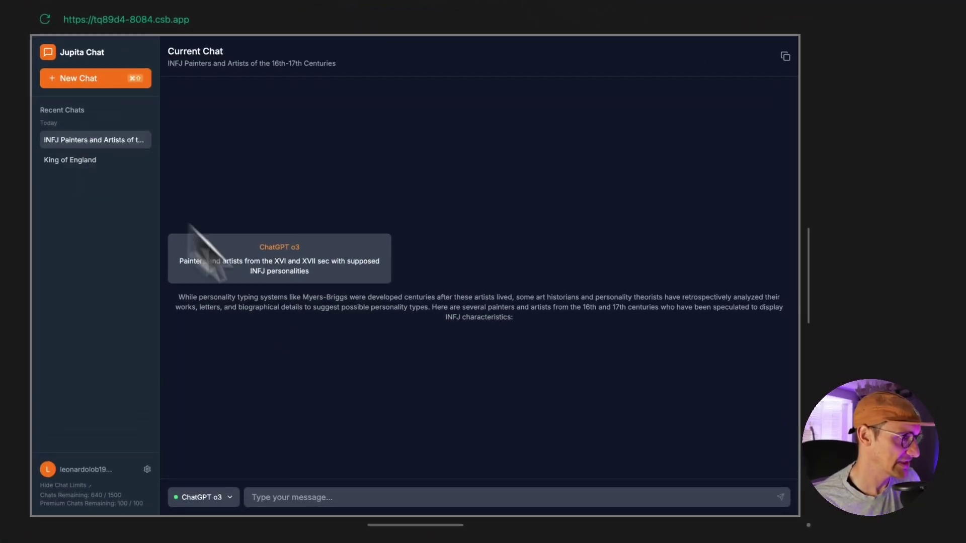
pyautogui.click(345, 494)
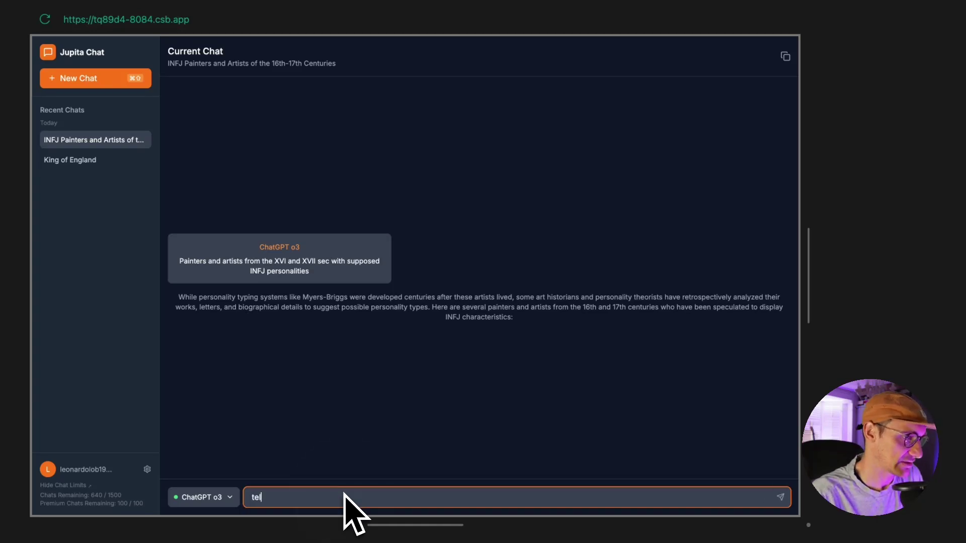
pyautogui.write('tell me a joke')
pyautogui.press('Return')
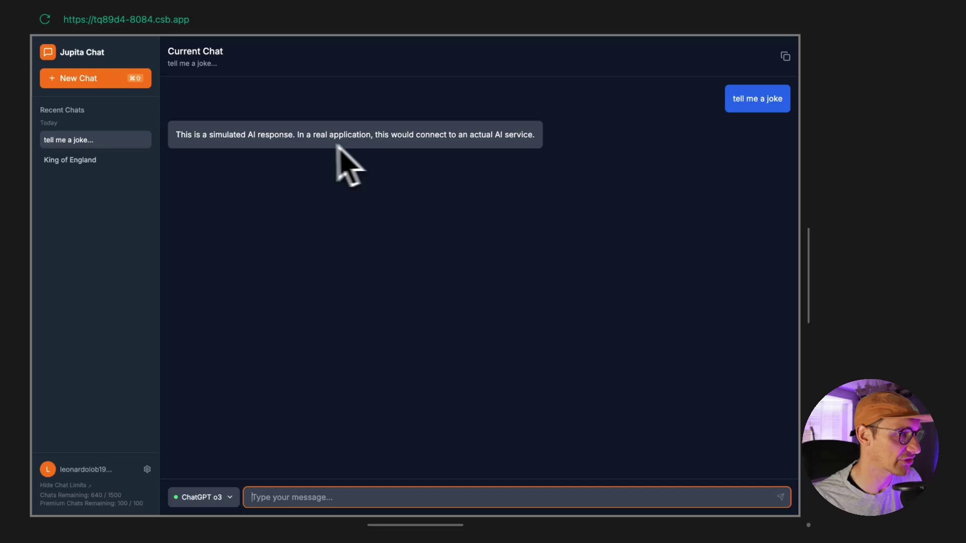
pyautogui.moveTo(250, 142); pyautogui.dragTo(550, 162)
pyautogui.click(554, 161)
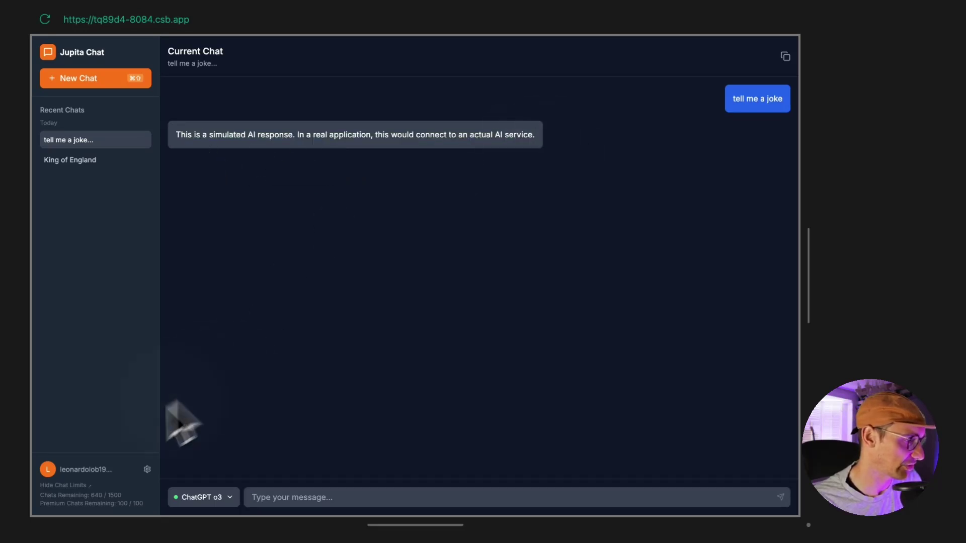
# - Switch the chat's model to the second ChatGPT o3 option
pyautogui.click(210, 504)
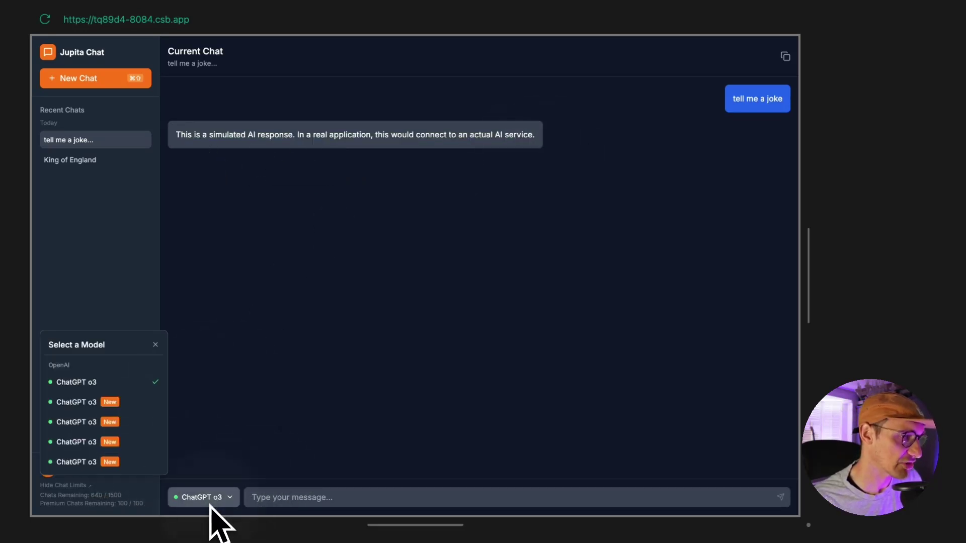
pyautogui.click(75, 402)
pyautogui.click(221, 498)
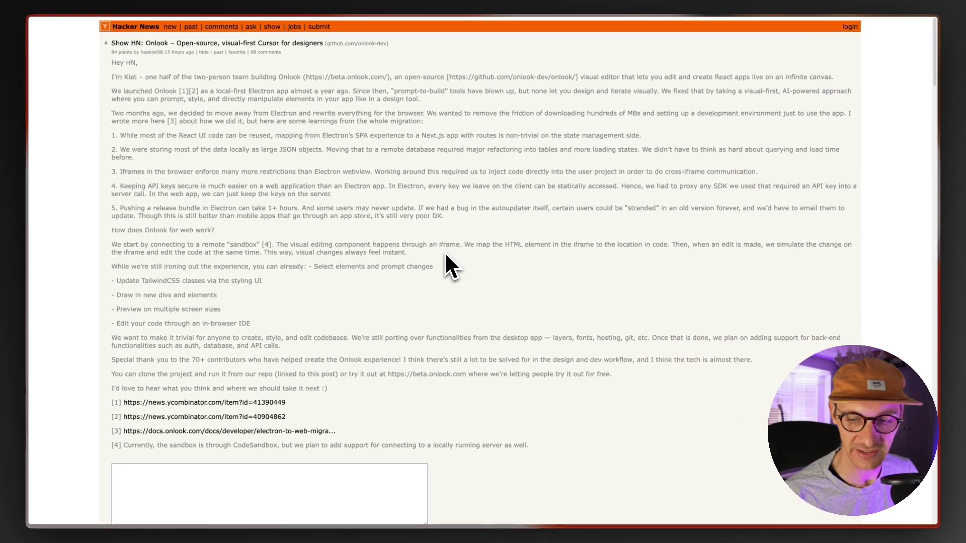
pyautogui.scroll(-1, 421, 234)
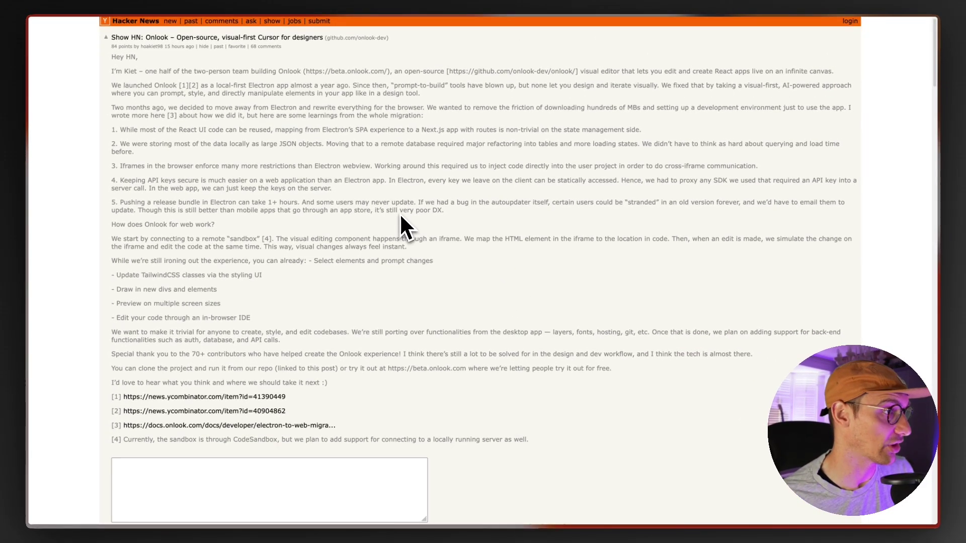
pyautogui.scroll(1, 252, 141)
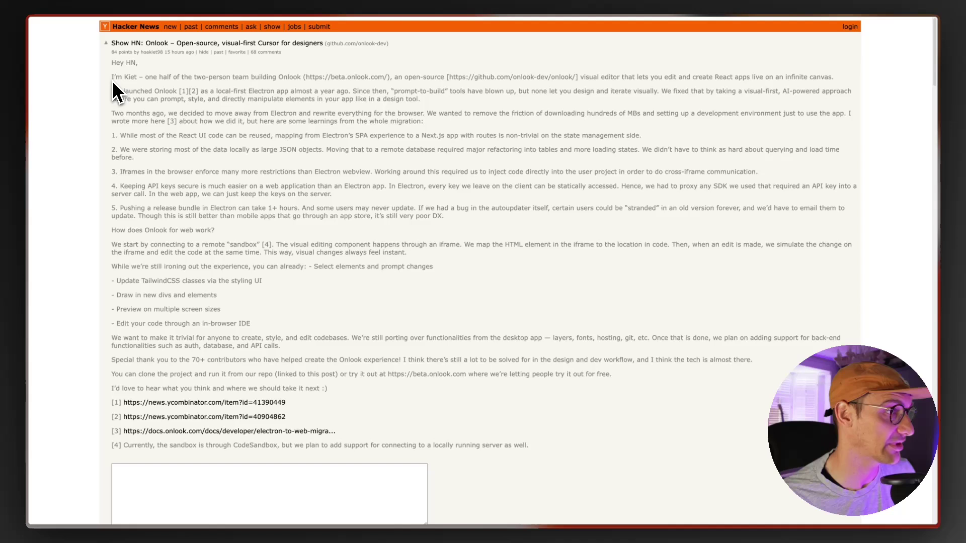
pyautogui.moveTo(145, 77); pyautogui.dragTo(284, 79)
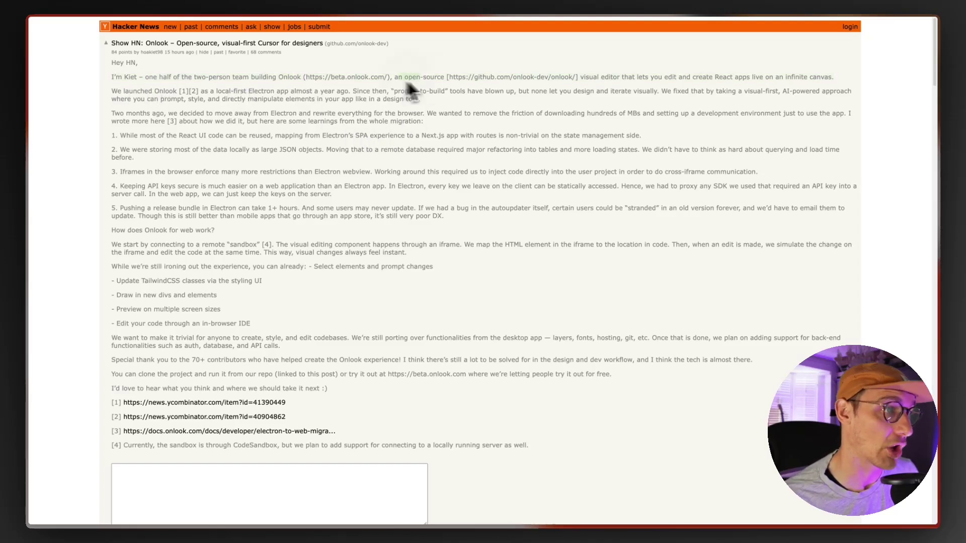
pyautogui.moveTo(411, 89); pyautogui.dragTo(662, 79)
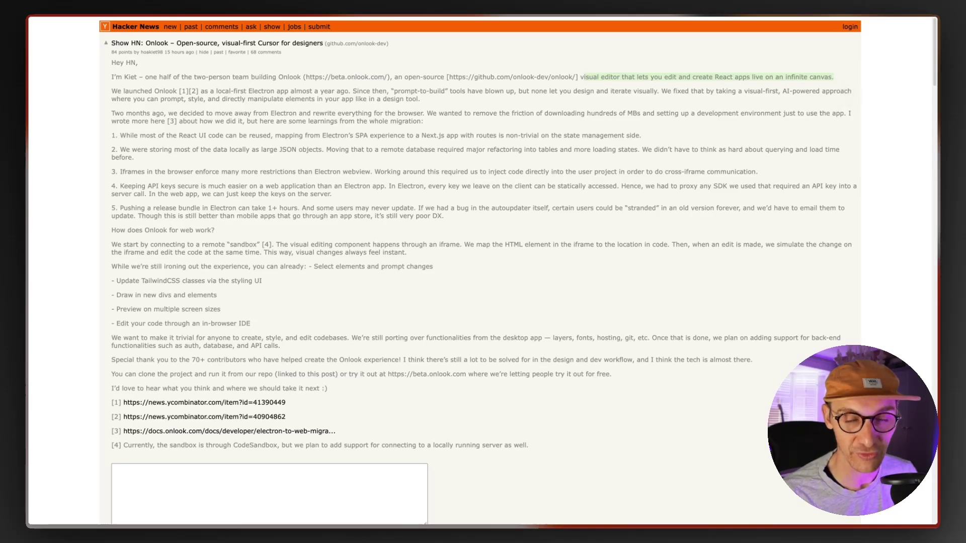
pyautogui.click(840, 82)
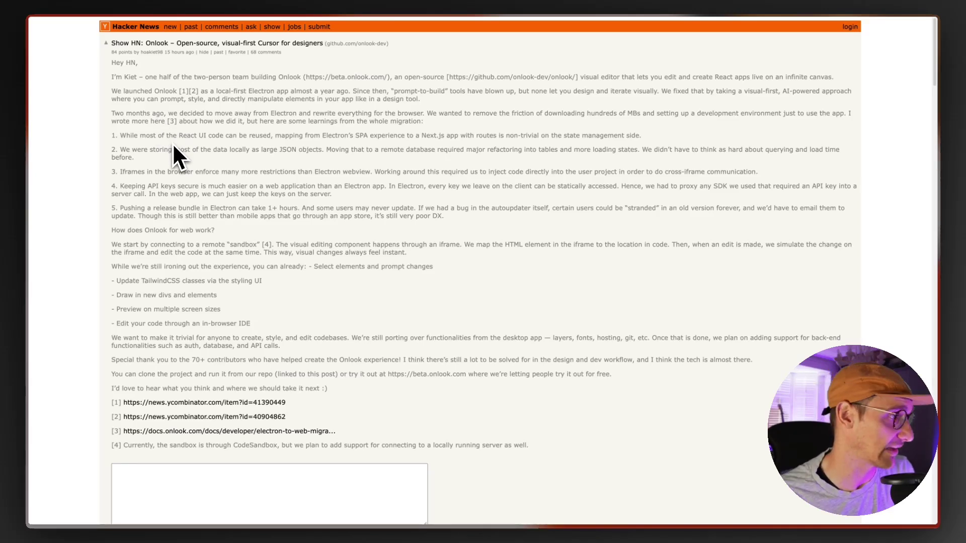
pyautogui.moveTo(112, 114); pyautogui.dragTo(254, 116)
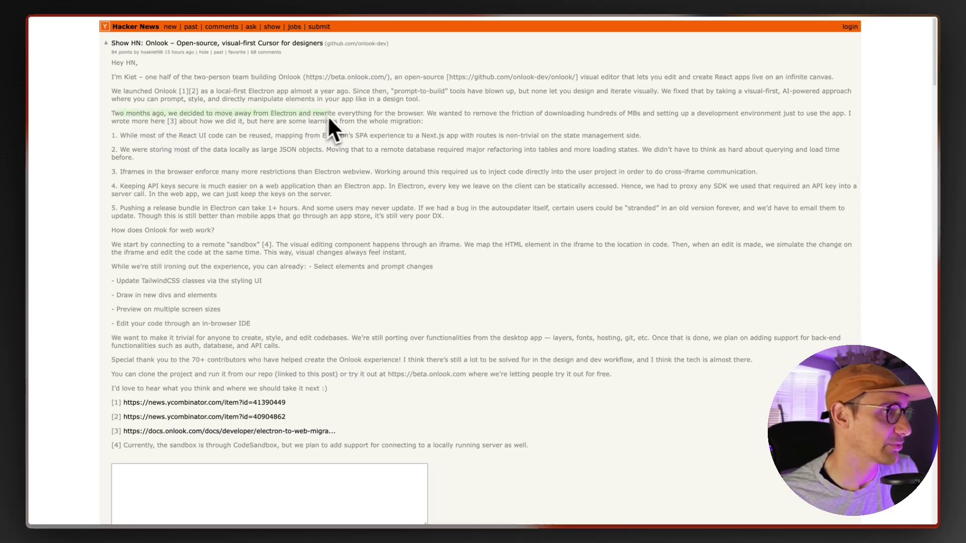
pyautogui.moveTo(330, 119); pyautogui.dragTo(436, 127)
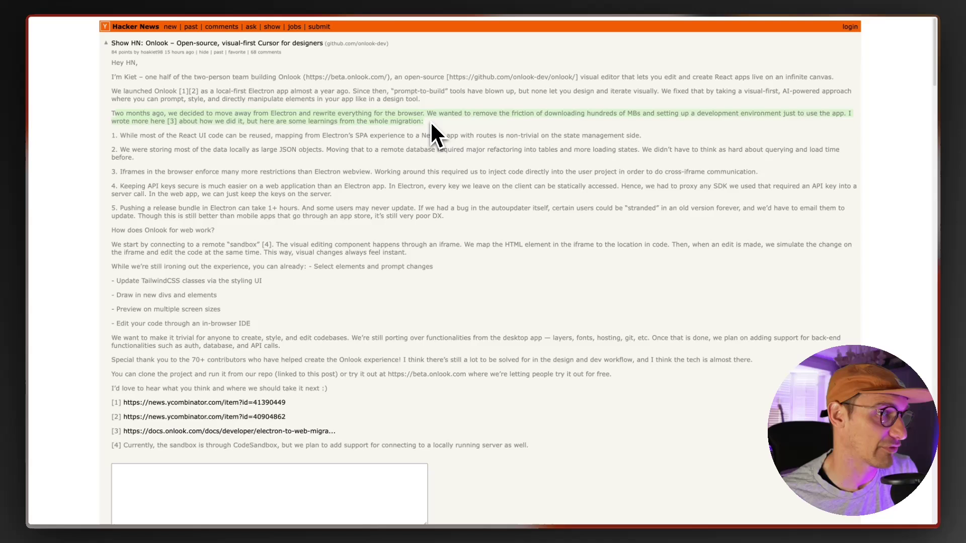
pyautogui.click(431, 122)
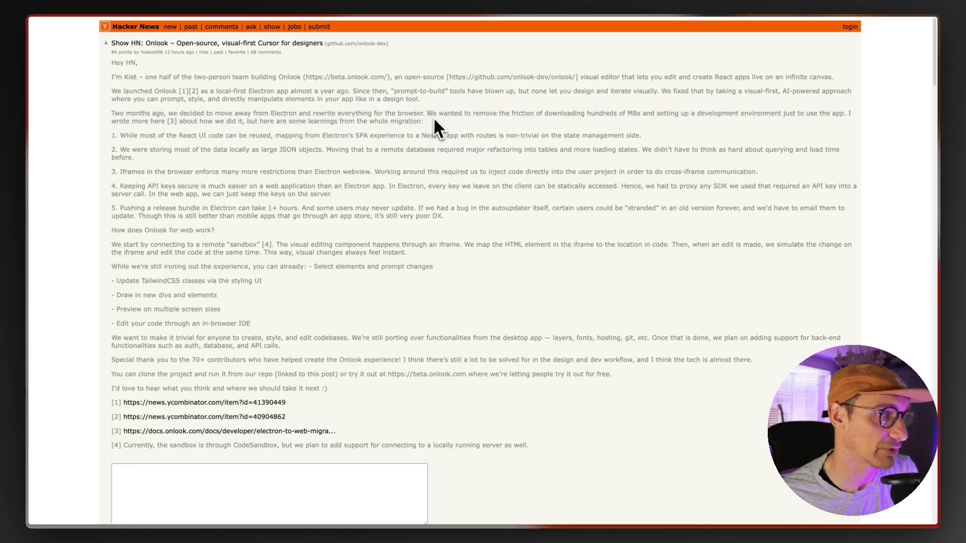
pyautogui.moveTo(434, 117); pyautogui.dragTo(436, 124)
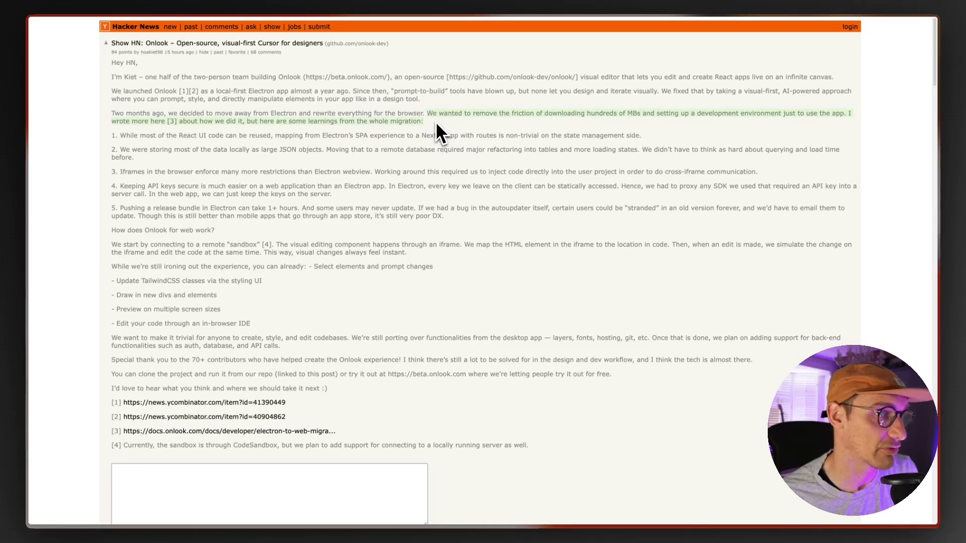
pyautogui.click(633, 116)
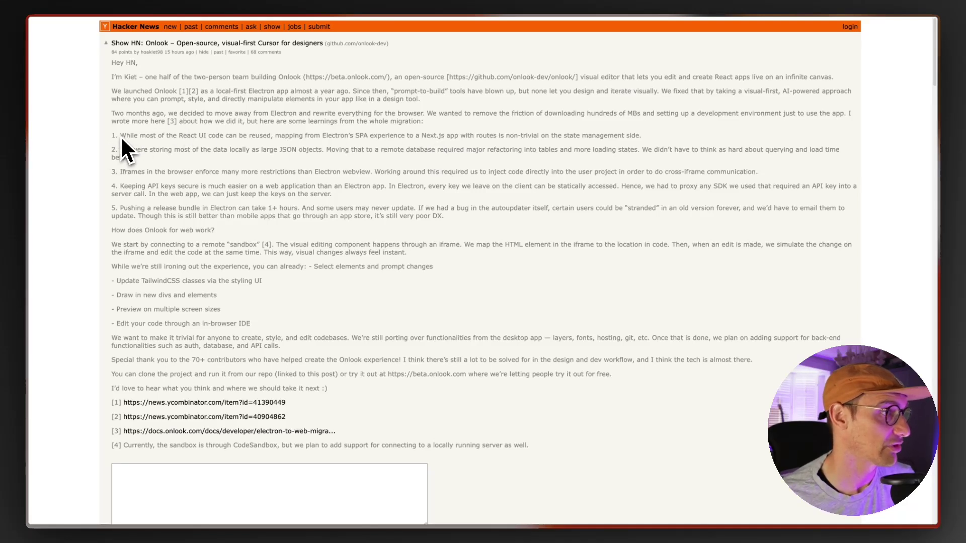
pyautogui.moveTo(120, 136); pyautogui.dragTo(112, 136)
pyautogui.moveTo(261, 127); pyautogui.dragTo(283, 137)
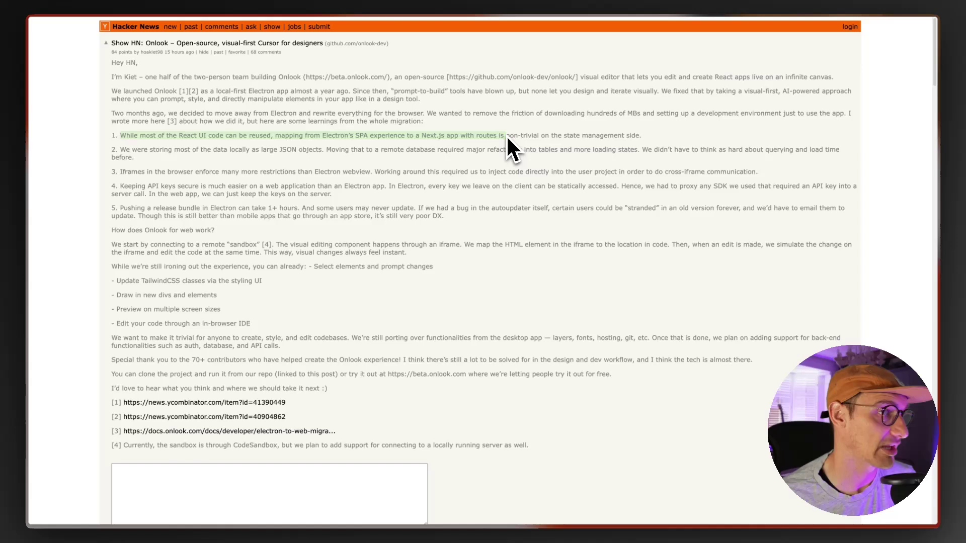
pyautogui.moveTo(507, 137); pyautogui.dragTo(540, 138)
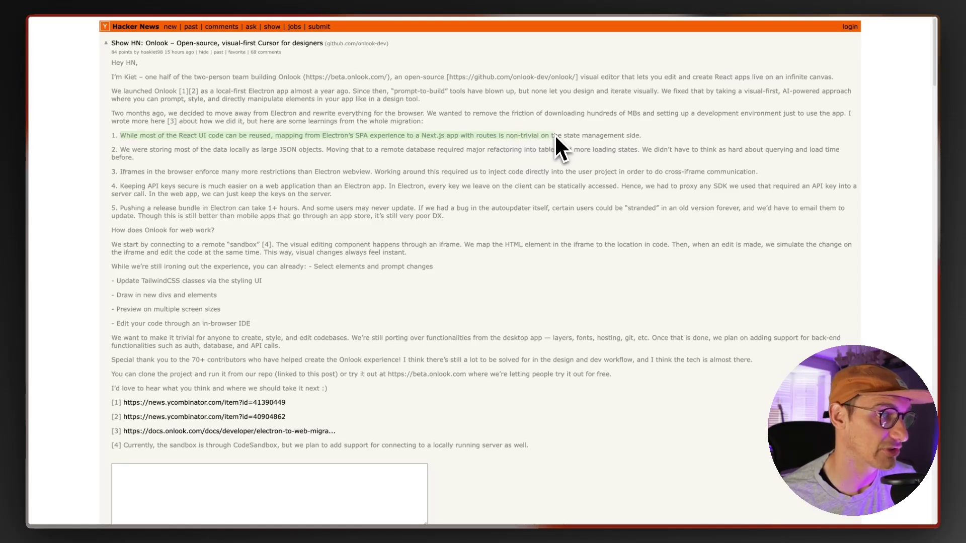
pyautogui.click(643, 134)
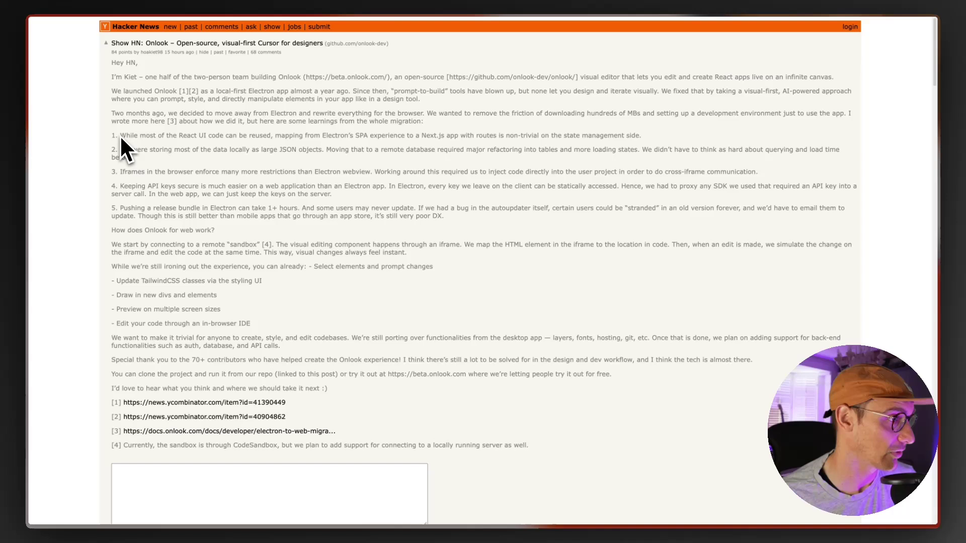
pyautogui.moveTo(120, 134); pyautogui.dragTo(645, 133)
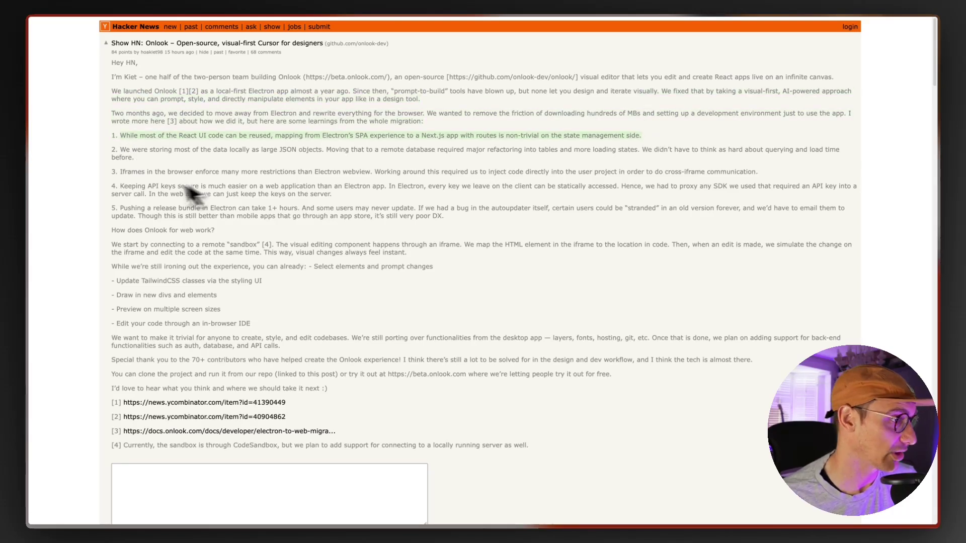
pyautogui.moveTo(122, 152); pyautogui.dragTo(135, 158)
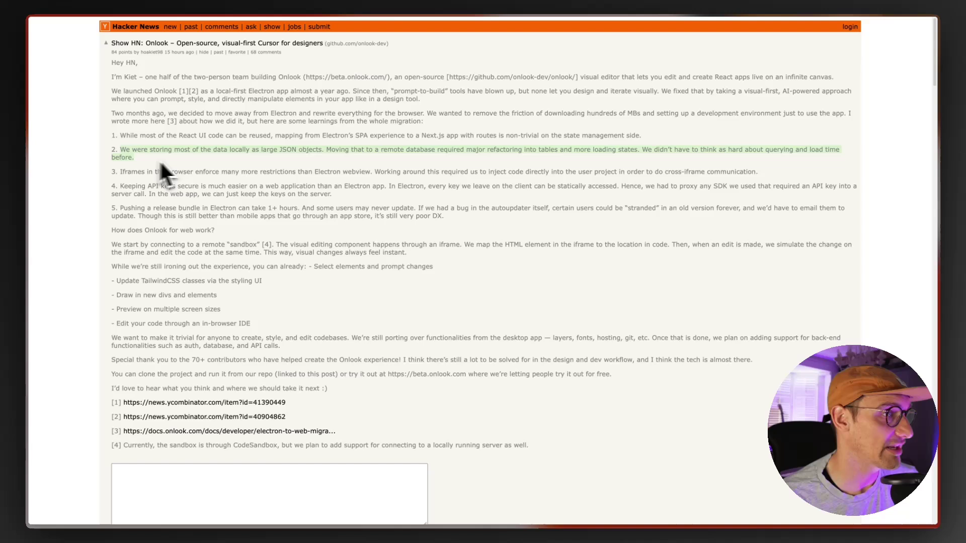
pyautogui.click(451, 162)
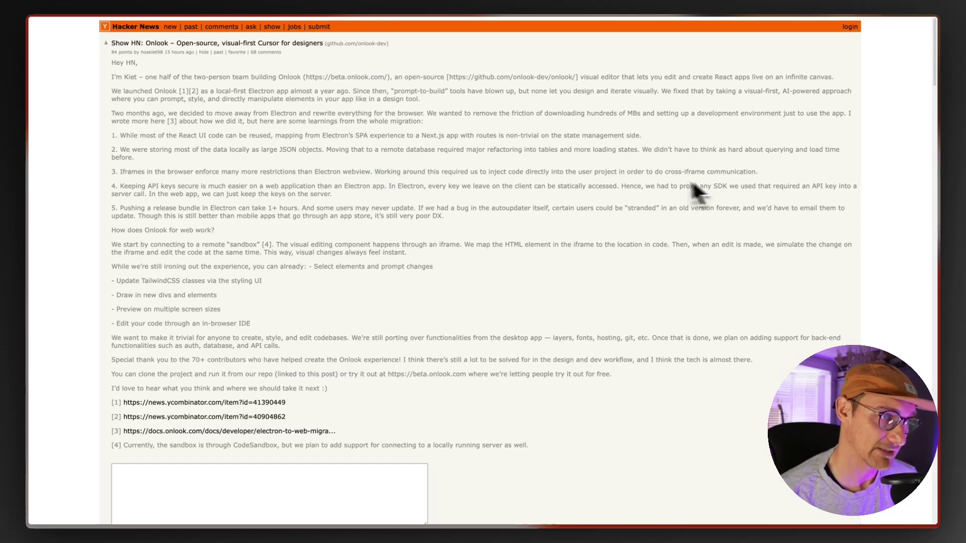
pyautogui.moveTo(659, 173); pyautogui.dragTo(765, 180)
pyautogui.click(763, 174)
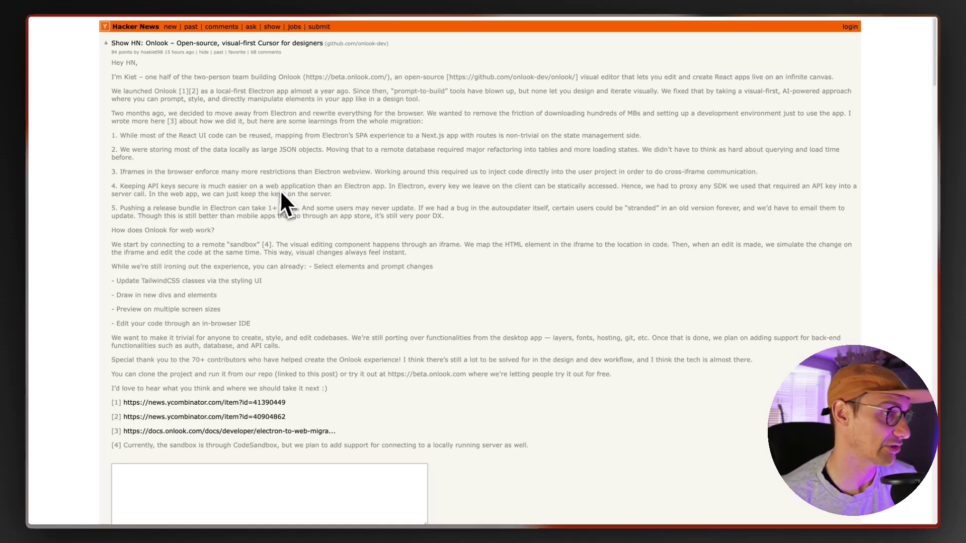
pyautogui.moveTo(306, 187); pyautogui.dragTo(386, 197)
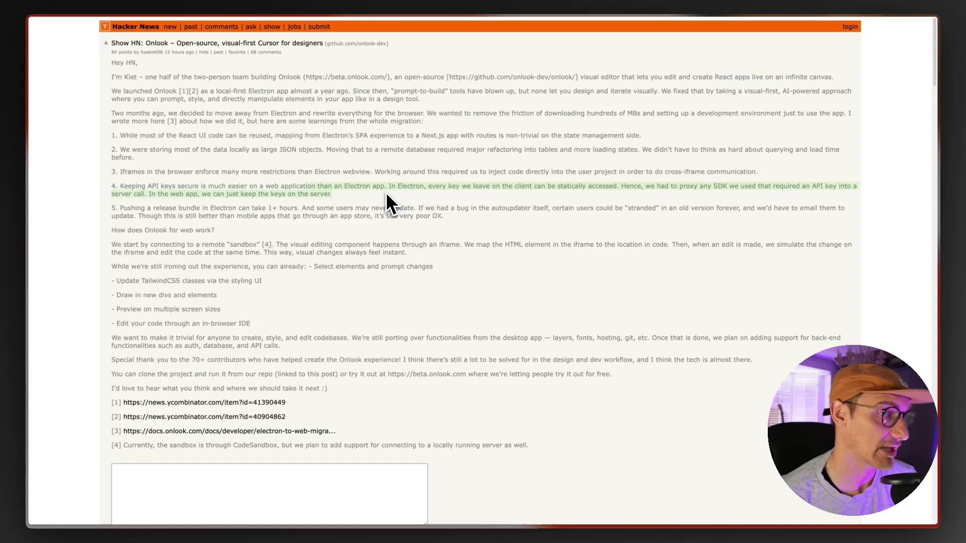
pyautogui.click(384, 190)
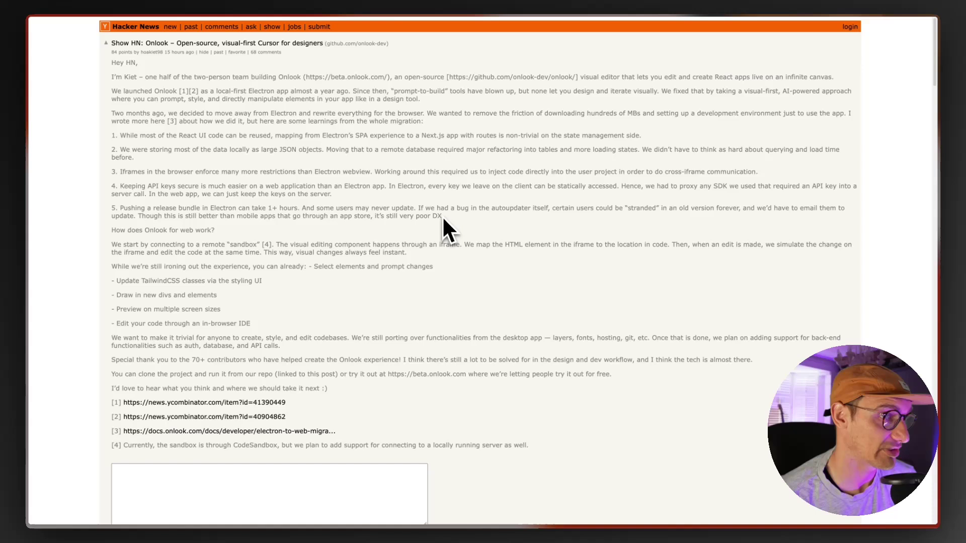
pyautogui.scroll(-1, 446, 221)
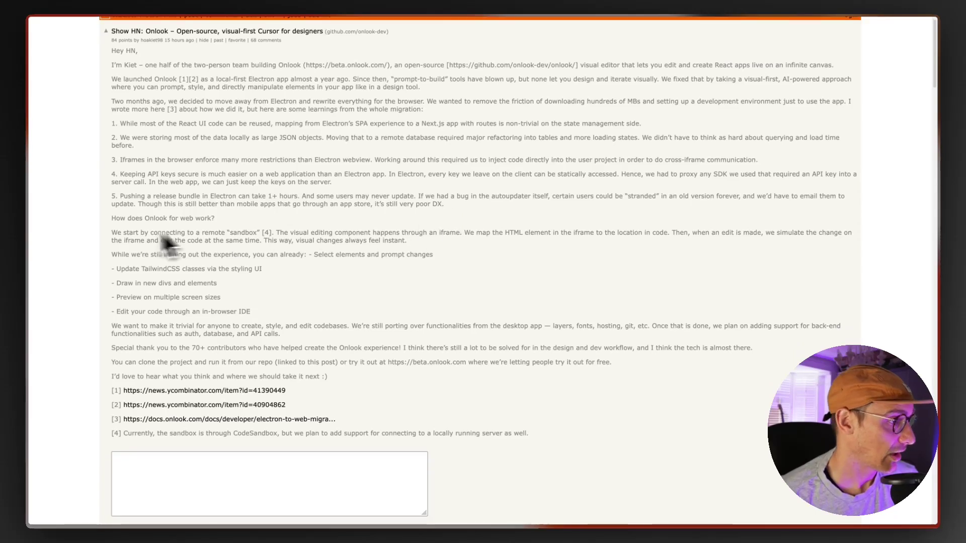
pyautogui.click(290, 239)
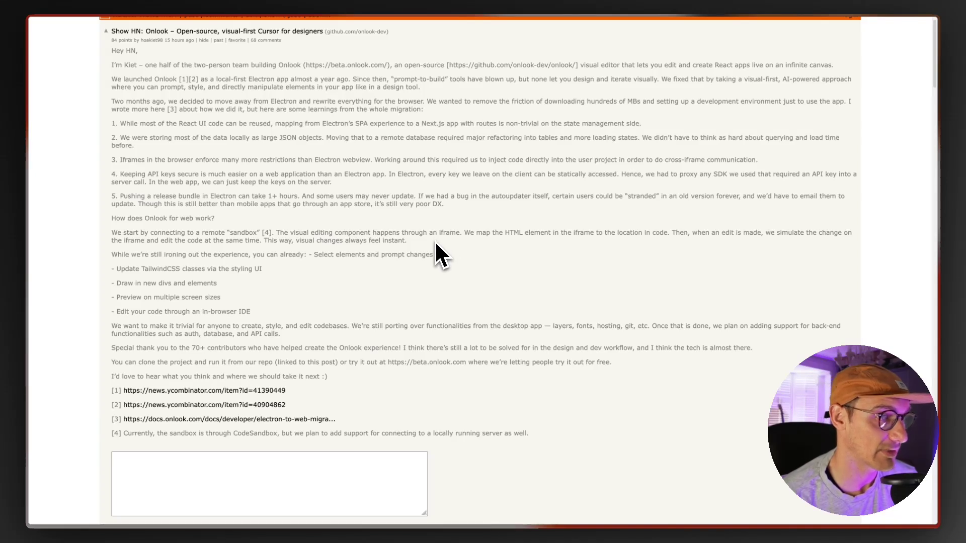
pyautogui.moveTo(279, 238); pyautogui.dragTo(462, 237)
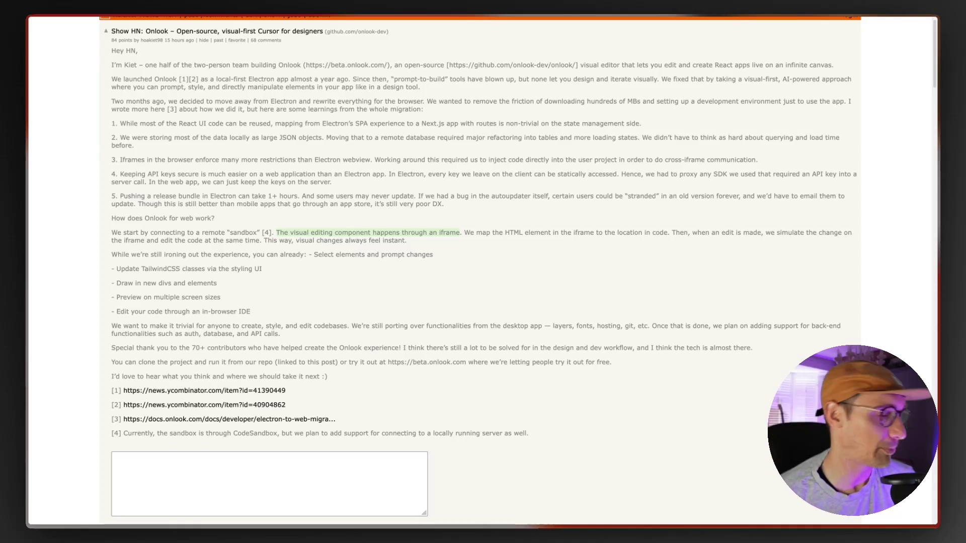
pyautogui.click(457, 234)
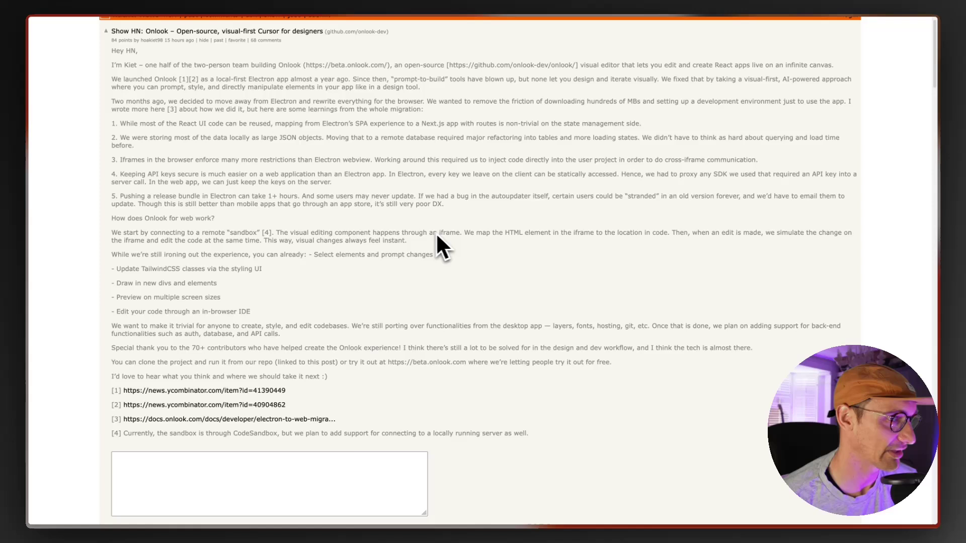
pyautogui.moveTo(429, 234); pyautogui.dragTo(443, 234)
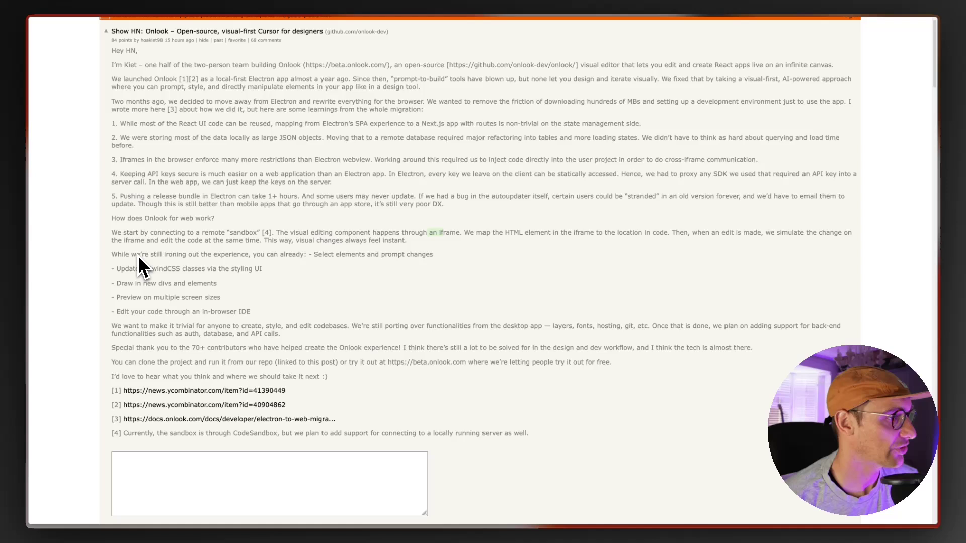
pyautogui.moveTo(137, 255); pyautogui.dragTo(397, 265)
pyautogui.click(297, 261)
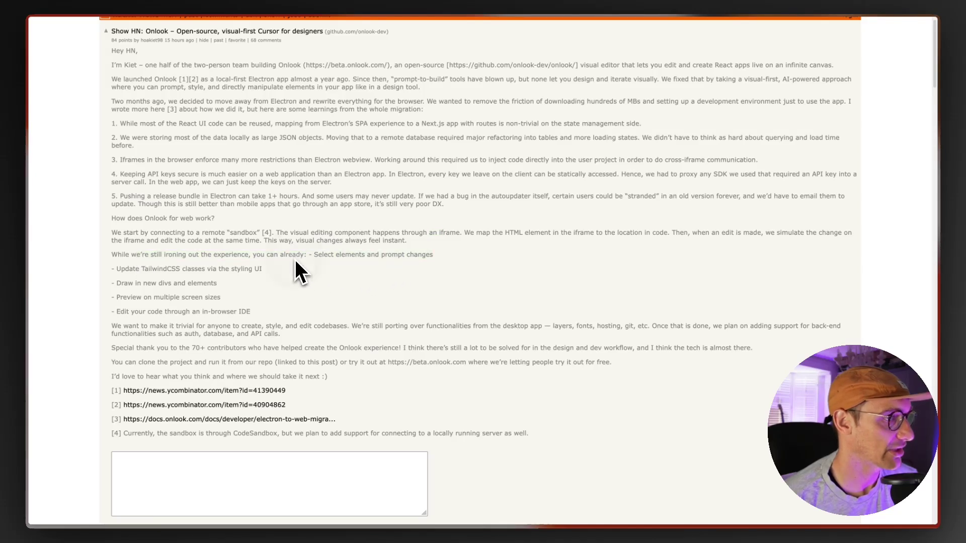
pyautogui.moveTo(125, 271); pyautogui.dragTo(276, 276)
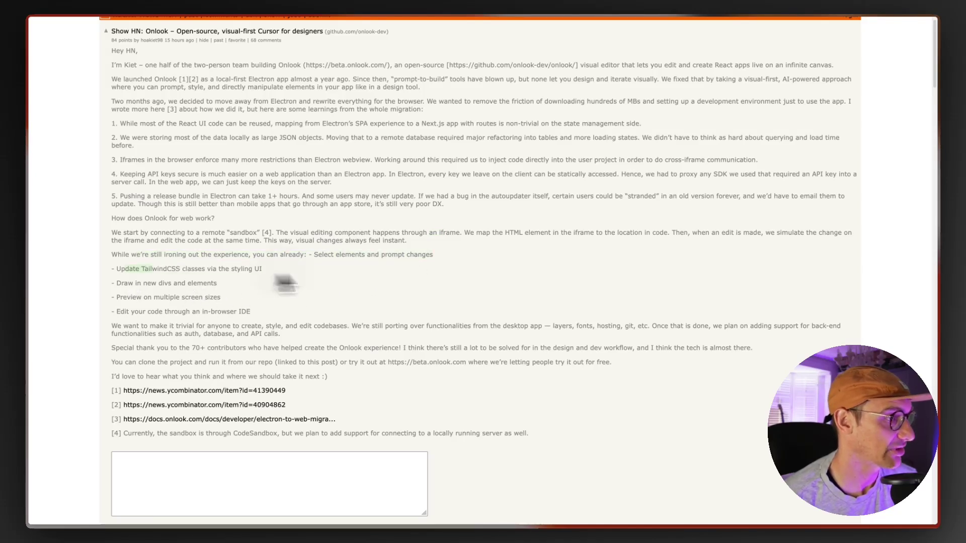
pyautogui.moveTo(118, 283)
pyautogui.mouseDown()
pyautogui.moveTo(219, 273)
pyautogui.moveTo(228, 282)
pyautogui.moveTo(221, 285)
pyautogui.mouseUp()
pyautogui.click(119, 281)
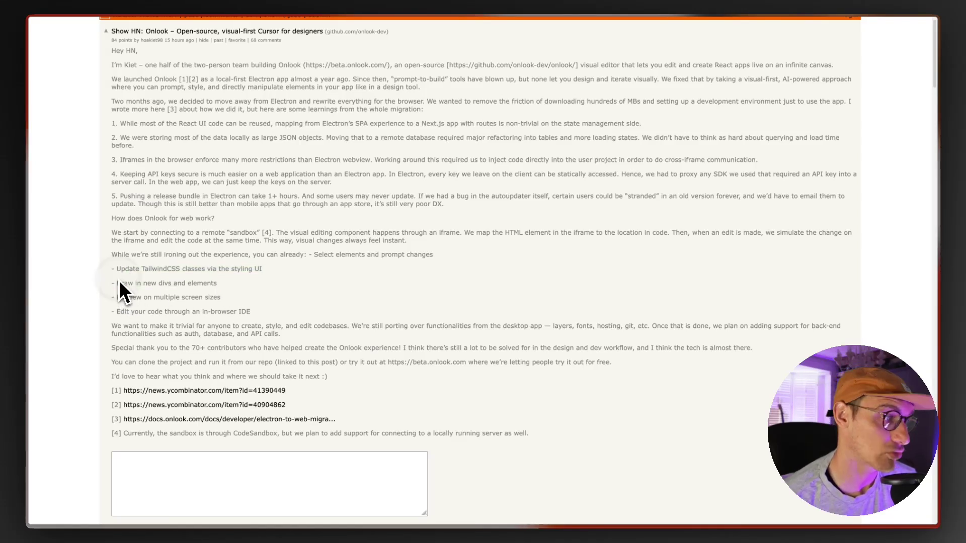
pyautogui.moveTo(115, 298); pyautogui.dragTo(220, 299)
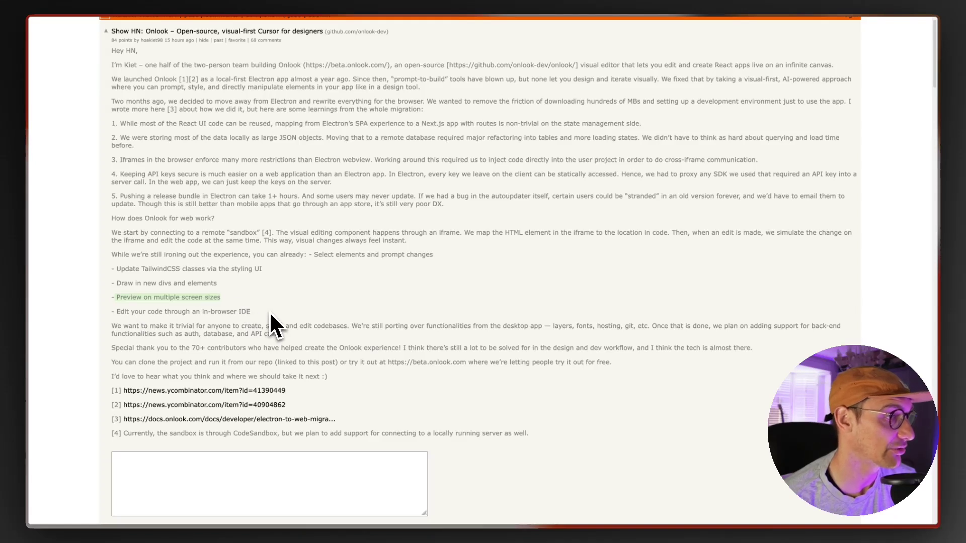
pyautogui.scroll(-1, 210, 336)
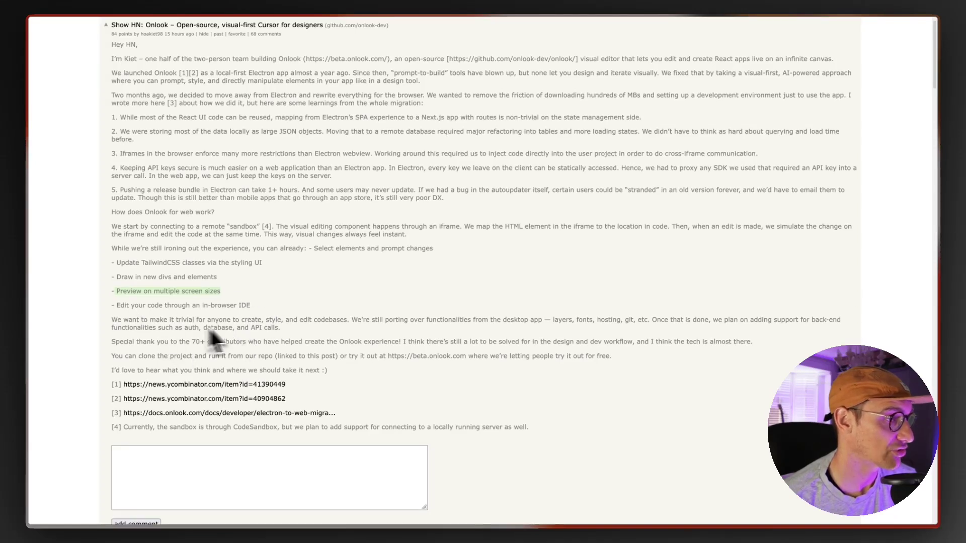
pyautogui.moveTo(282, 329); pyautogui.dragTo(346, 327)
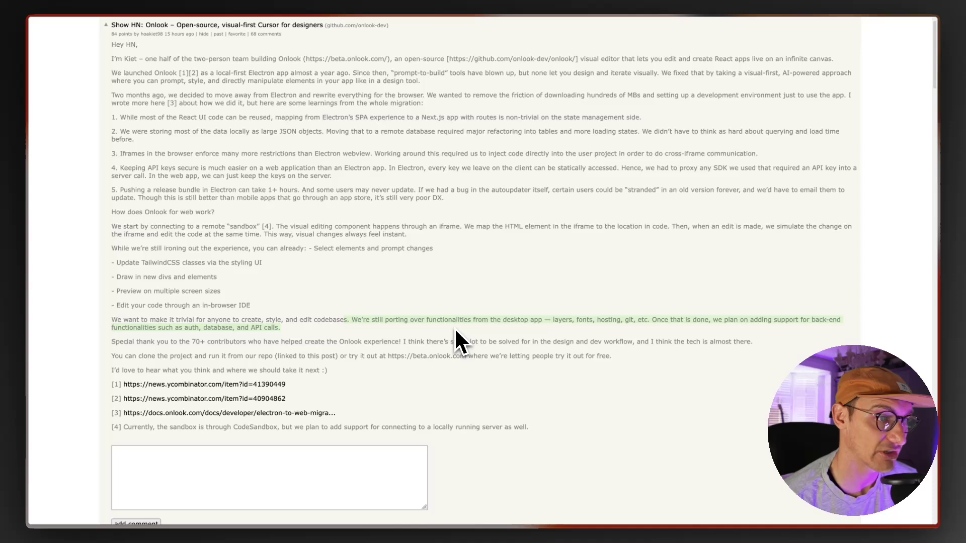
pyautogui.scroll(-1, 460, 338)
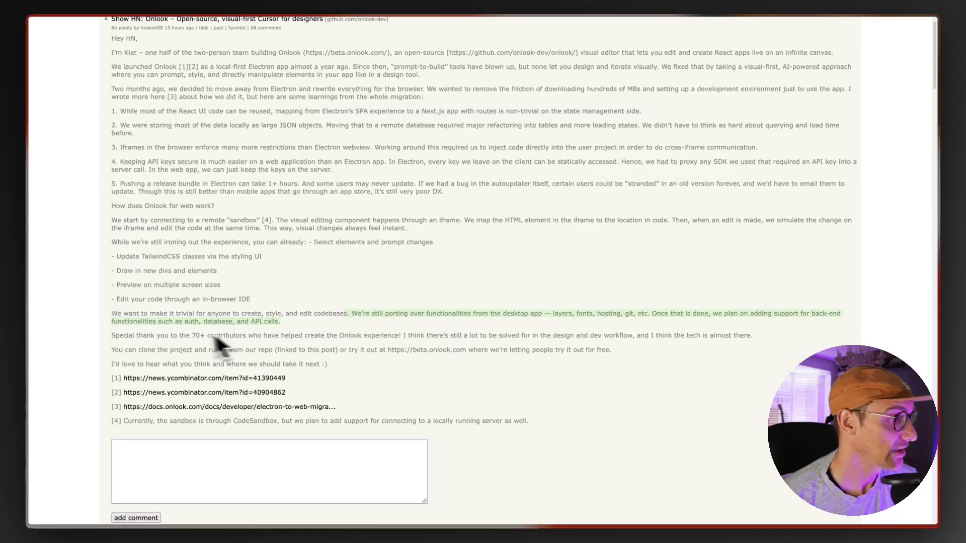
pyautogui.click(291, 337)
pyautogui.hotkey('shift', 'End')
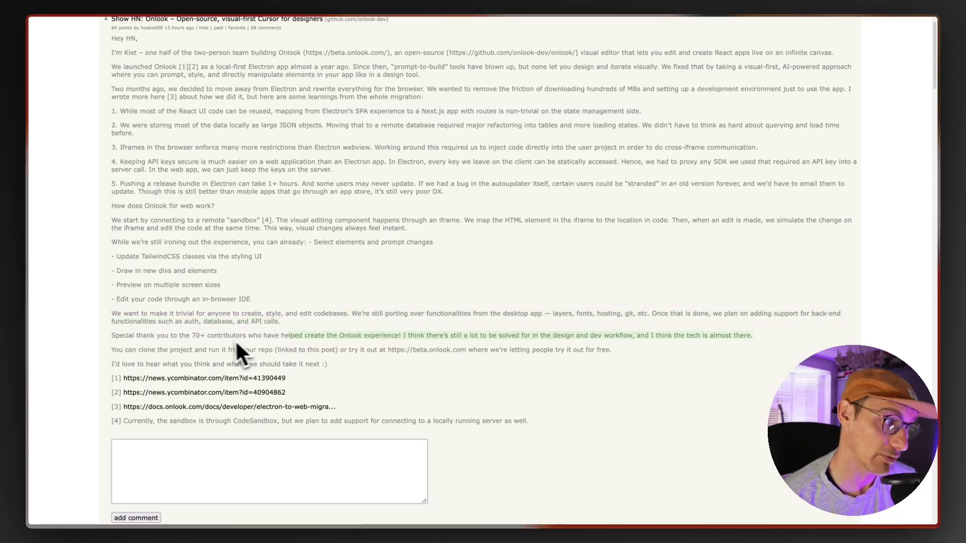
pyautogui.tripleClick(198, 337)
pyautogui.click(198, 337)
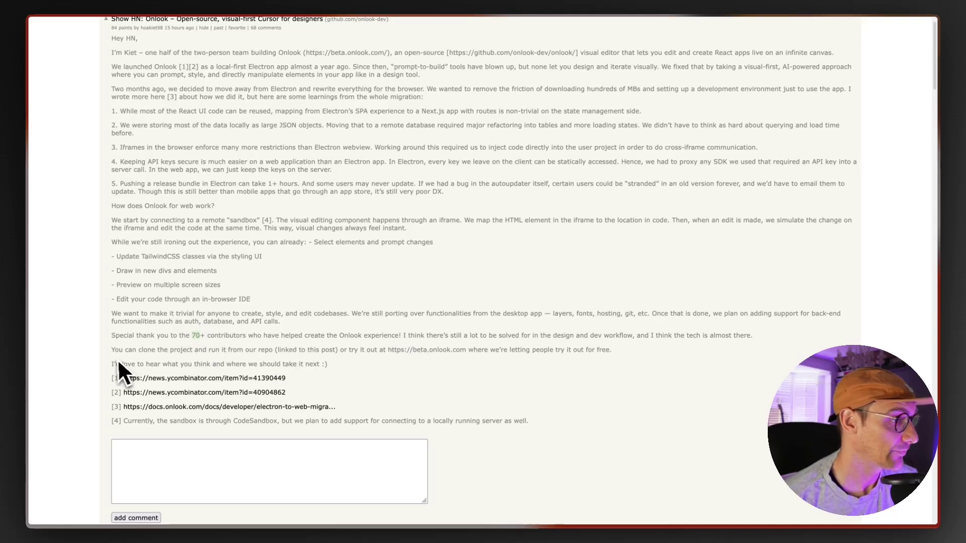
pyautogui.moveTo(113, 352); pyautogui.dragTo(606, 352)
pyautogui.click(606, 353)
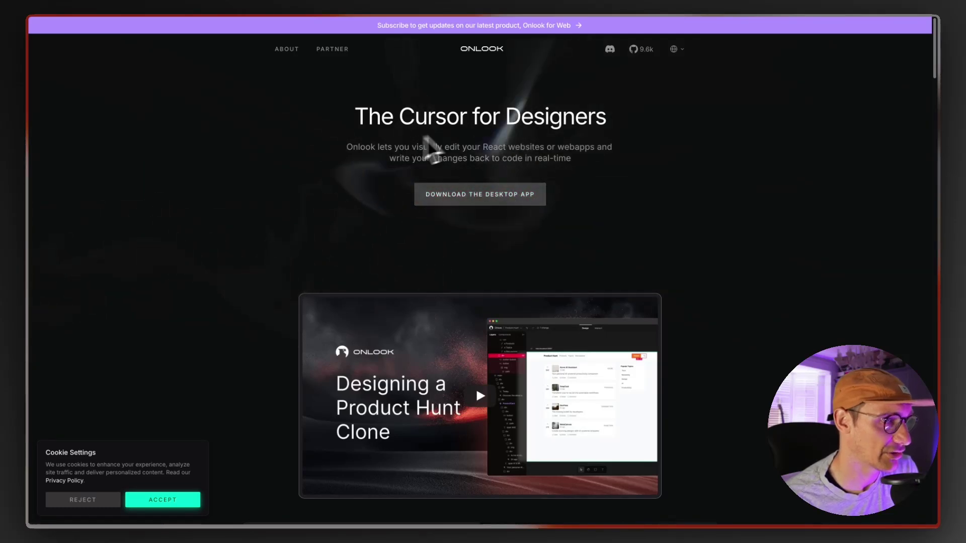
# - Scroll the Onlook landing page from 'Code as you design' past 'You own your code, all the time'
pyautogui.scroll(-5, 453, 217)
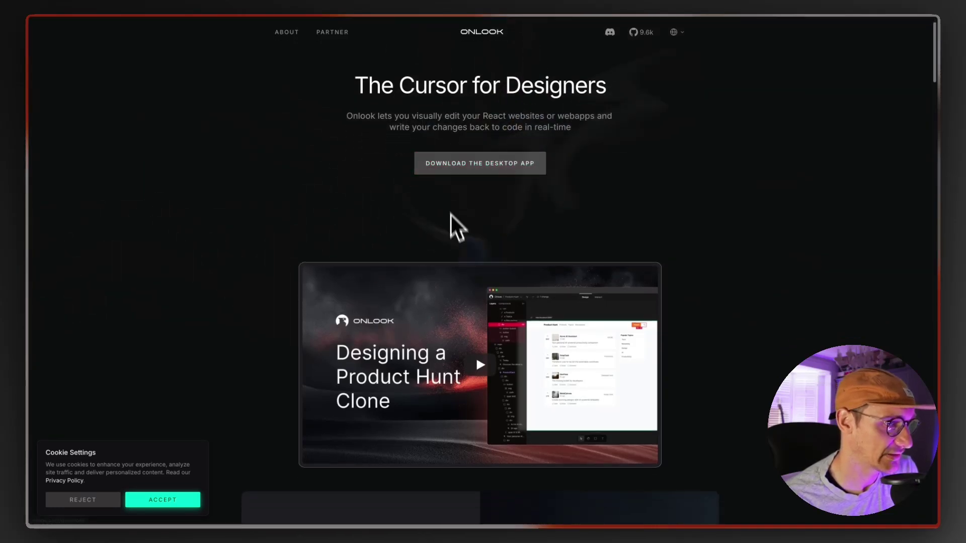
pyautogui.scroll(-7, 472, 358)
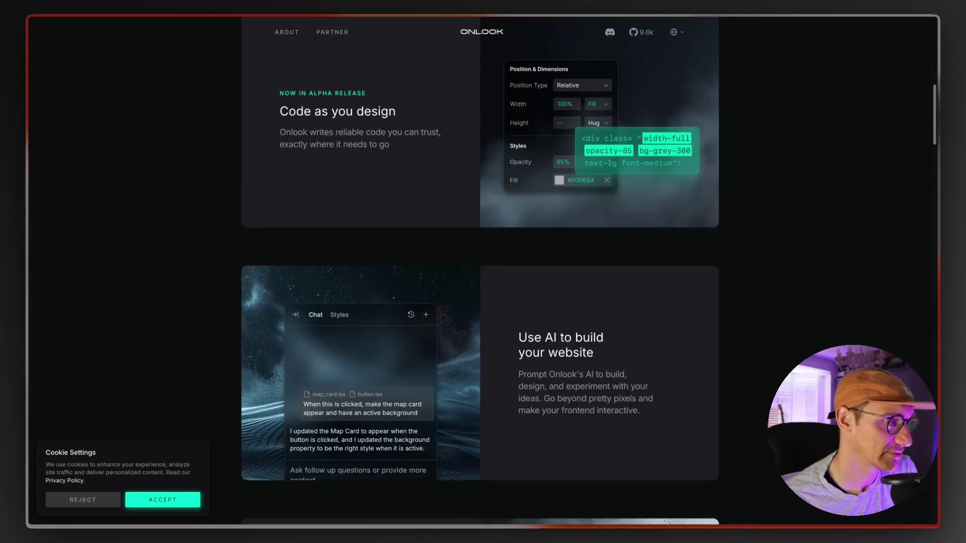
pyautogui.scroll(2, 473, 359)
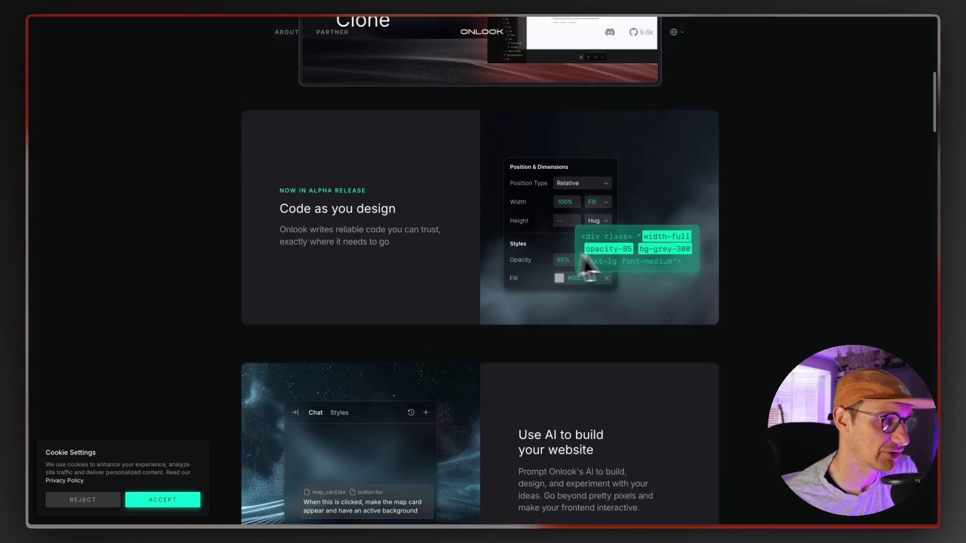
pyautogui.scroll(-4, 445, 327)
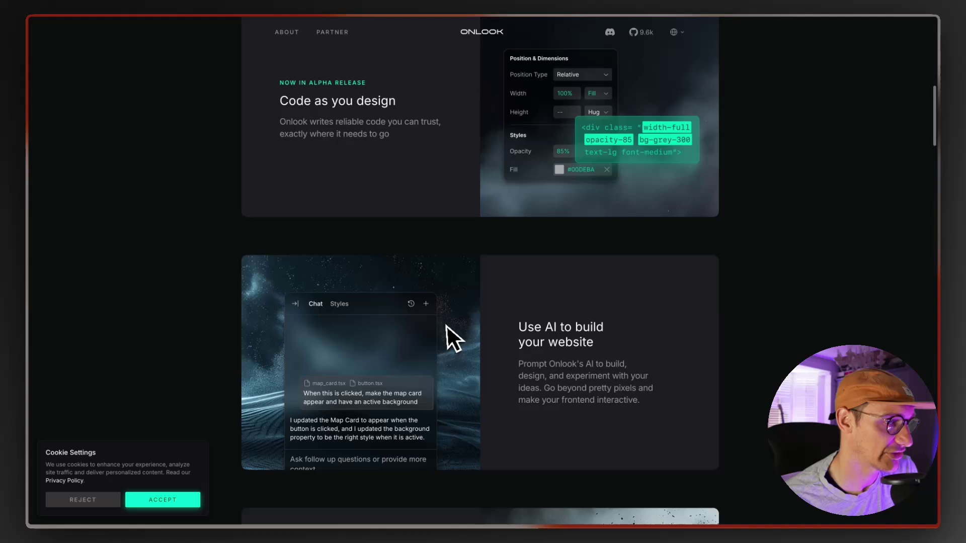
pyautogui.scroll(-7, 336, 296)
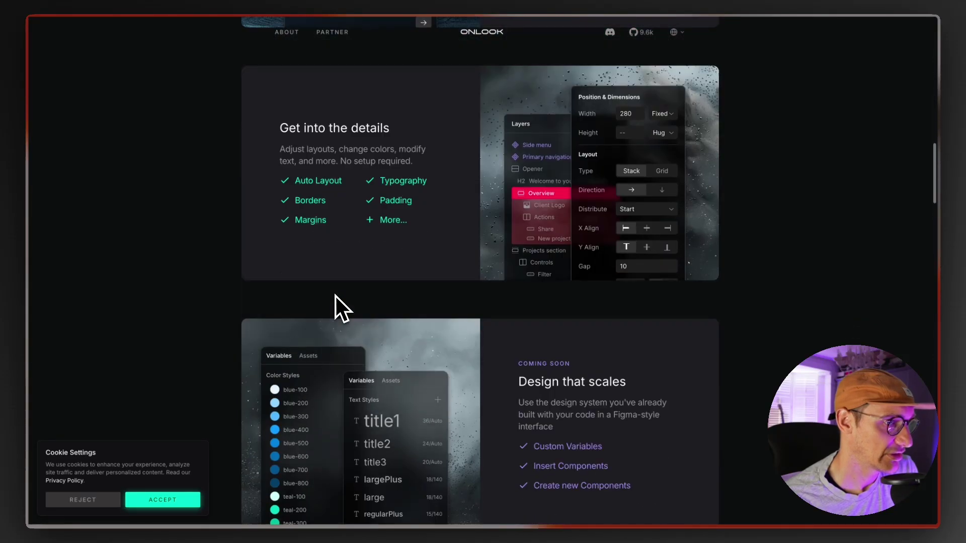
pyautogui.scroll(-4, 336, 296)
pyautogui.scroll(-5, 336, 310)
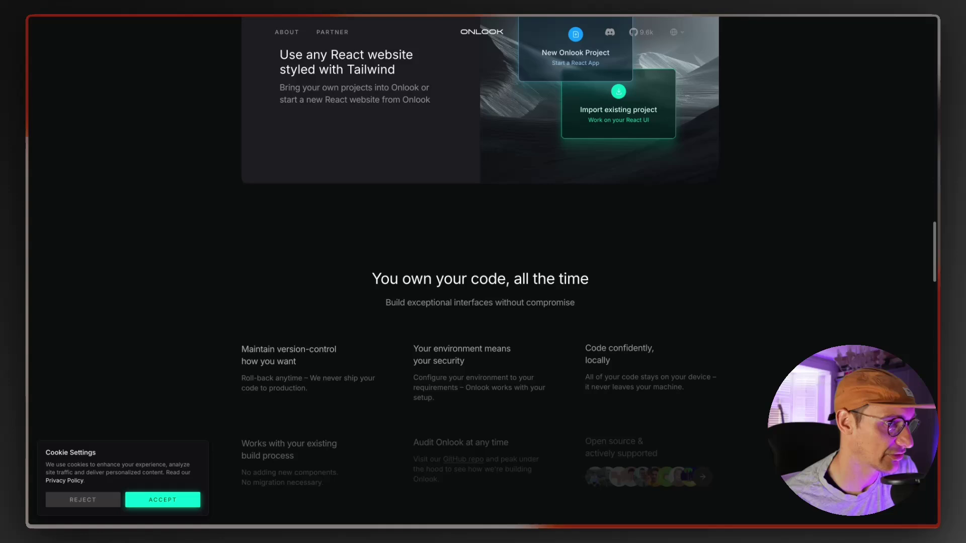
pyautogui.scroll(-4, 480, 272)
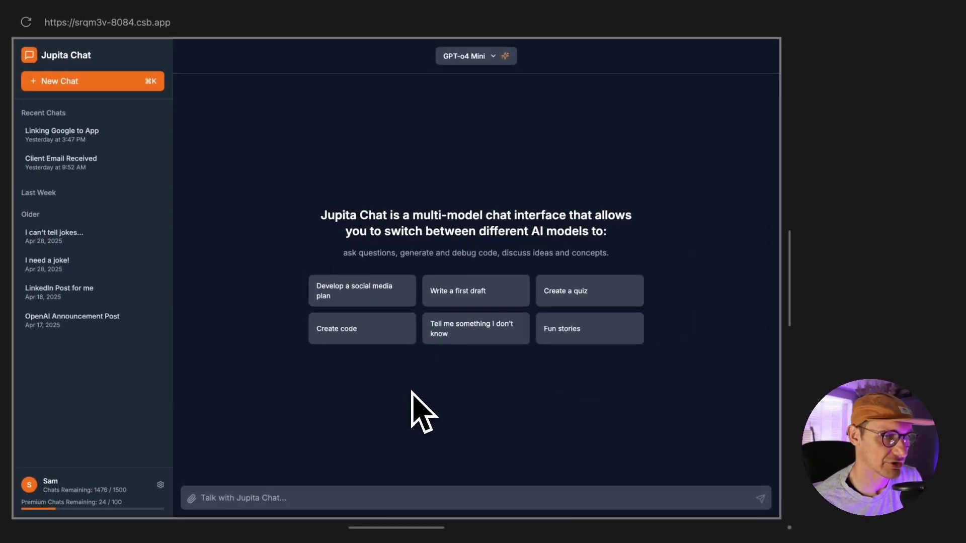
# - Open the Linking Google to App chat and set its model to Claude 3.5 Sonnet
pyautogui.click(76, 316)
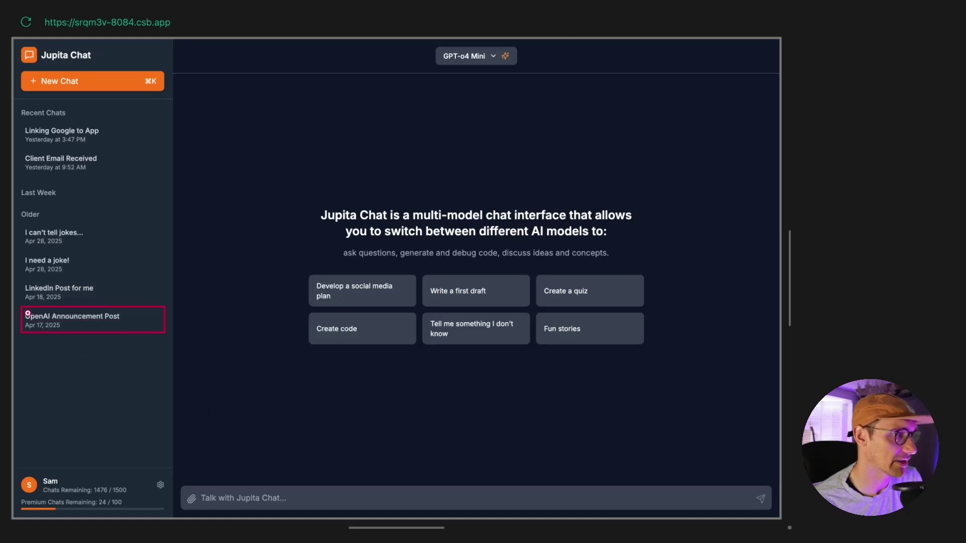
pyautogui.click(88, 284)
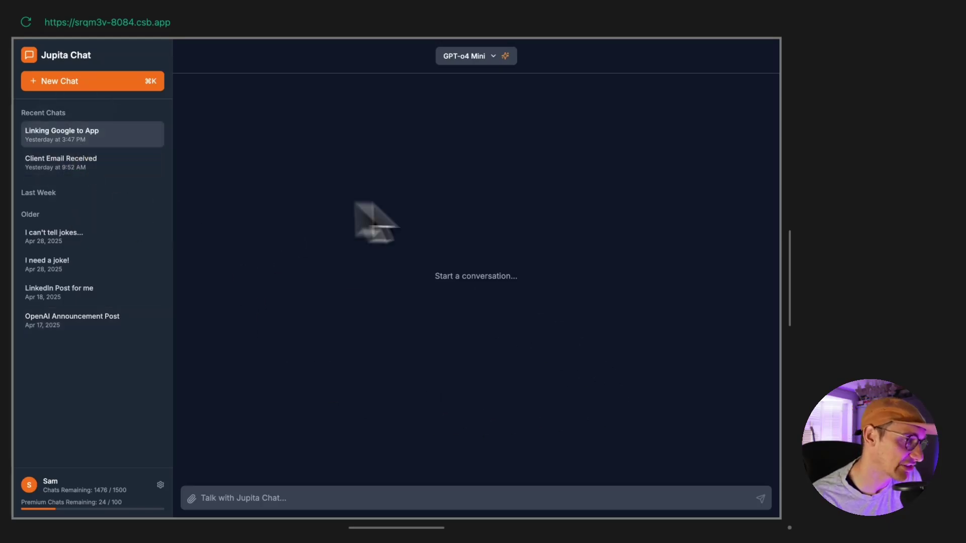
pyautogui.click(458, 57)
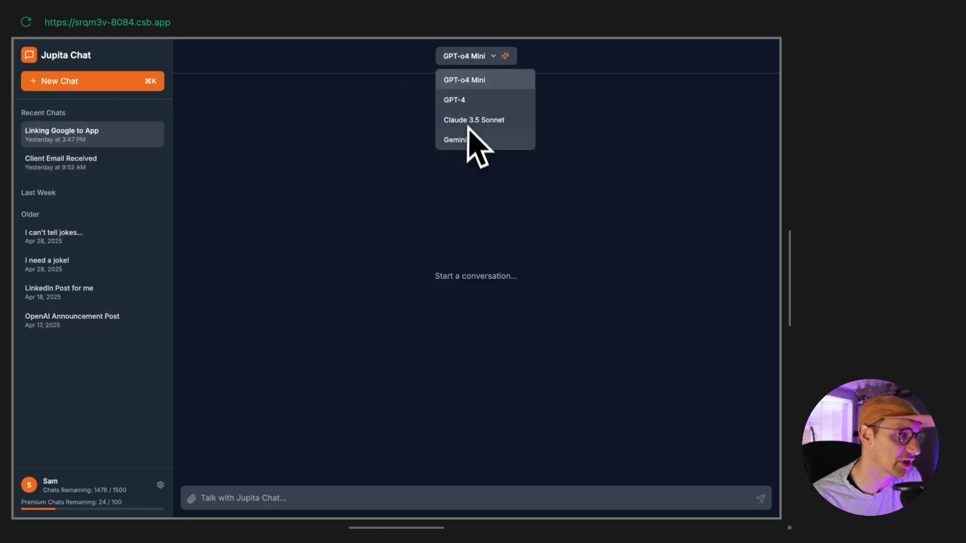
pyautogui.click(468, 139)
pyautogui.click(468, 58)
pyautogui.click(476, 121)
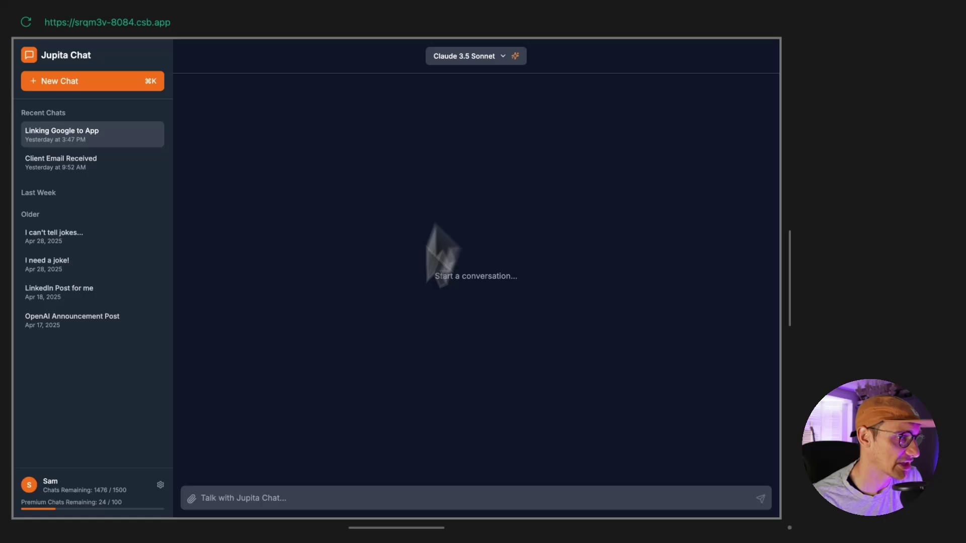
# - Send 'talk to the ai' and get a simulated AI reply
pyautogui.click(330, 501)
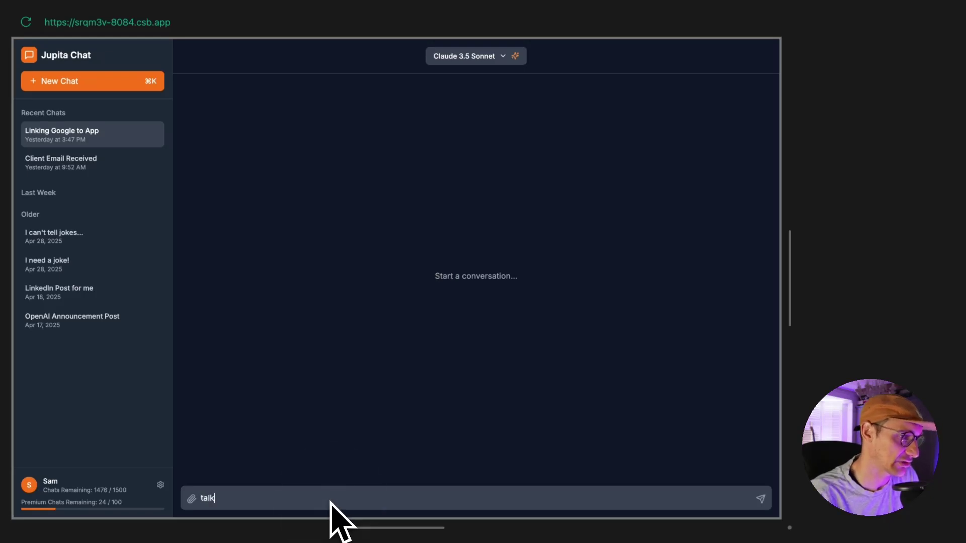
pyautogui.write('talk to the ai')
pyautogui.press('Return')
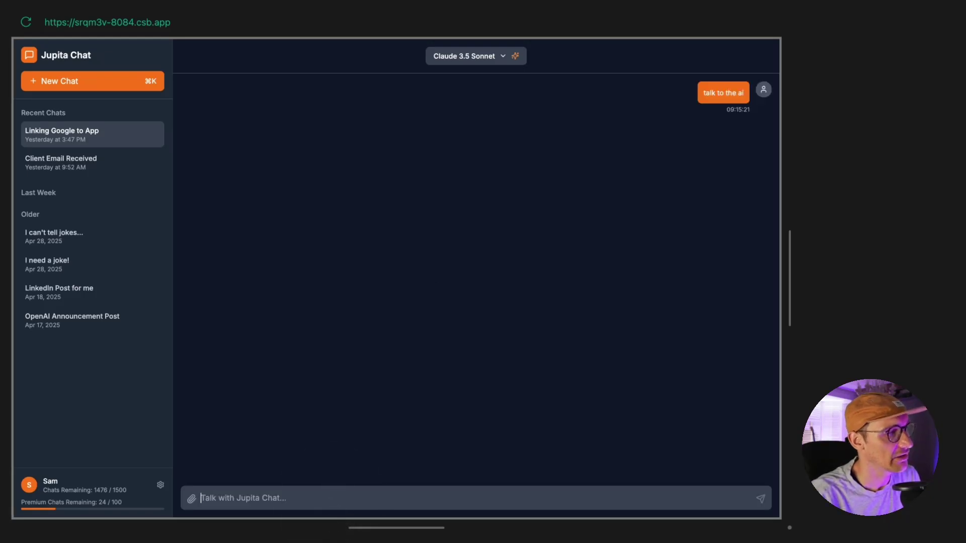
pyautogui.moveTo(272, 134); pyautogui.dragTo(455, 150)
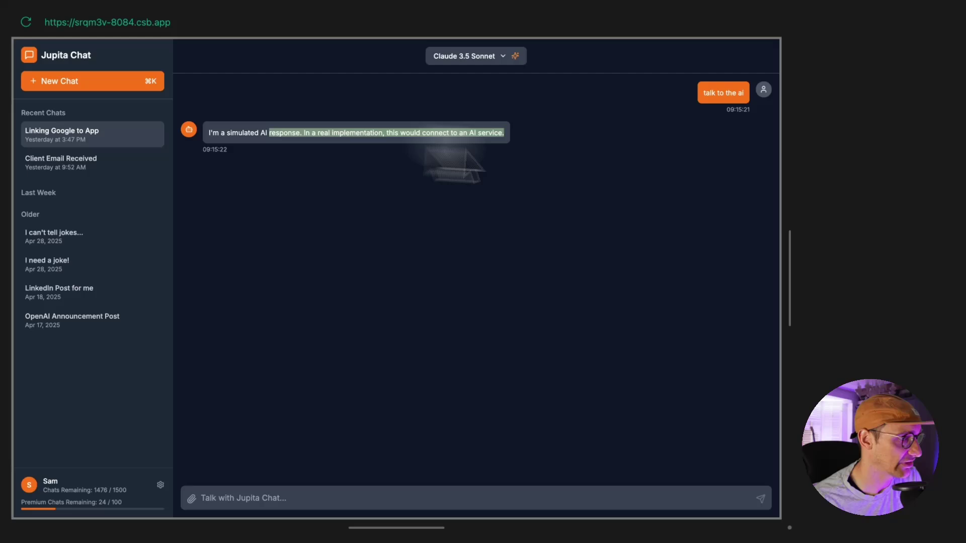
pyautogui.click(532, 242)
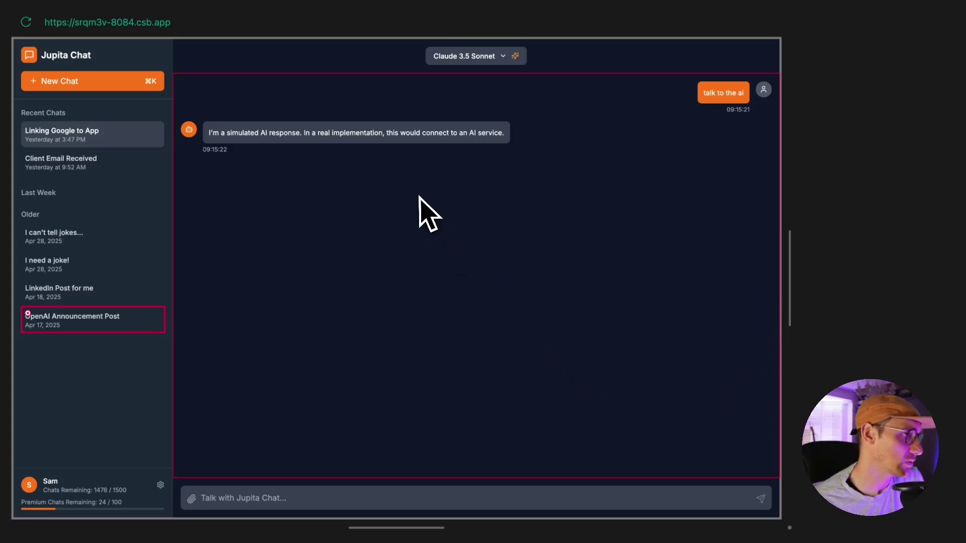
# - Draw a 186 × 174 px div in the chat area below the AI reply
pyautogui.rightClick(523, 55)
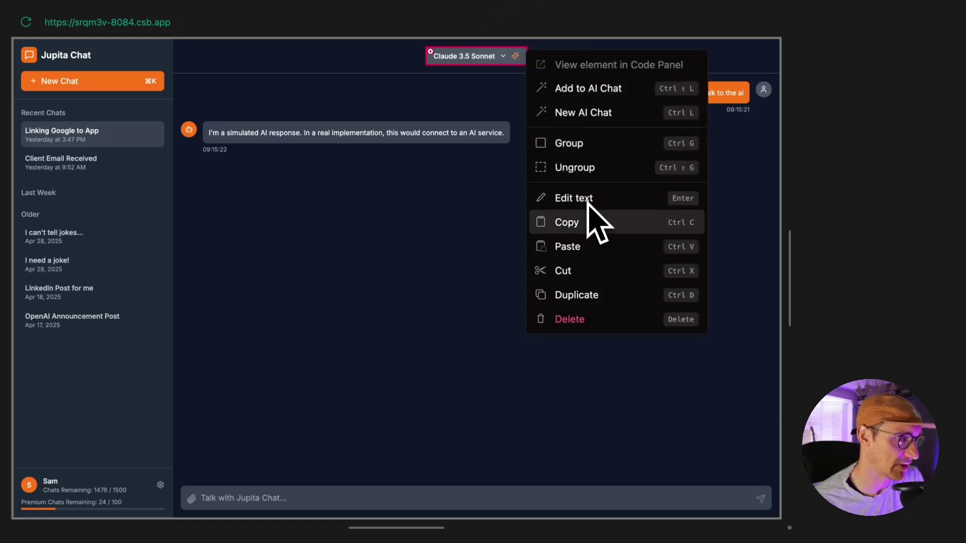
pyautogui.press('Escape')
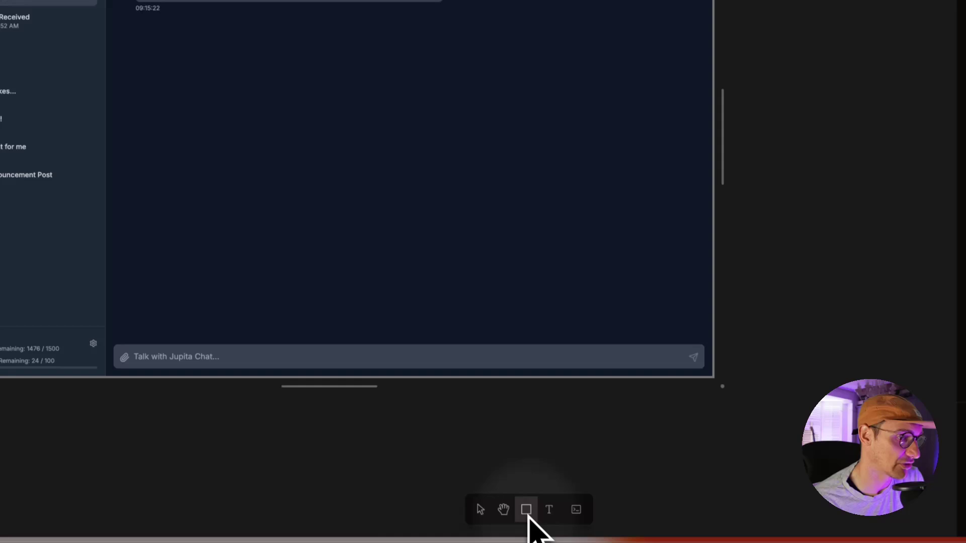
pyautogui.moveTo(106, 20); pyautogui.dragTo(198, 105)
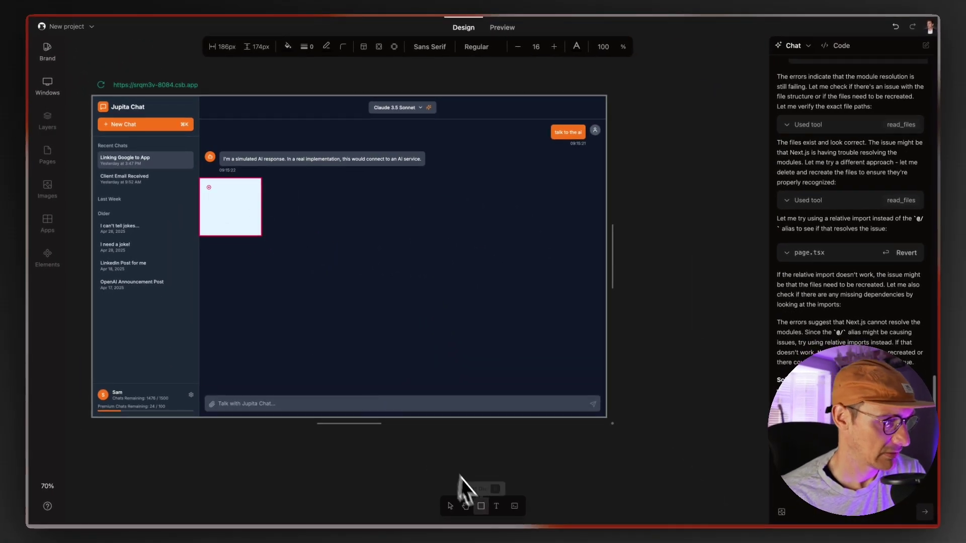
# - Deselect the new box and pan the canvas to reposition the Jupita Chat frame
pyautogui.click(466, 507)
pyautogui.hscroll(-3, 276, 263)
pyautogui.scroll(1, 276, 263)
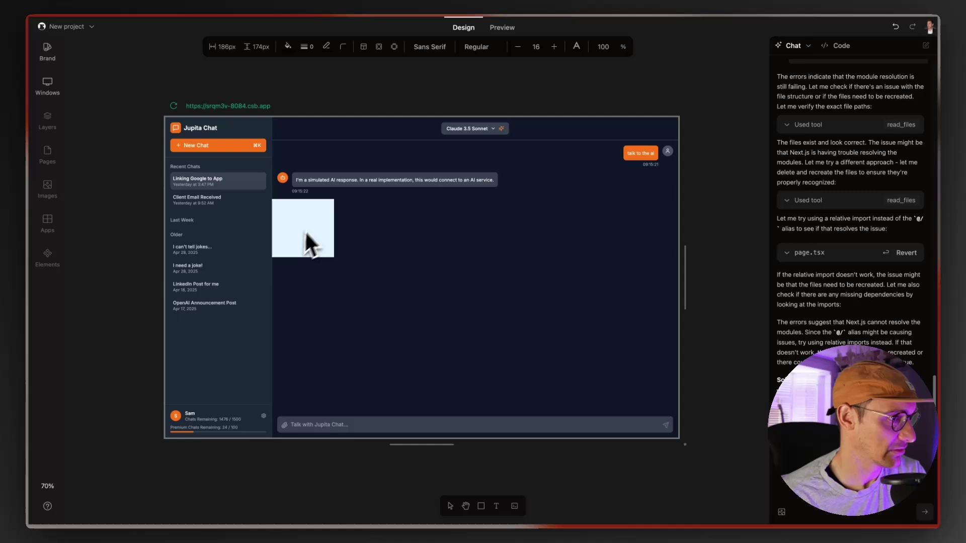
pyautogui.moveTo(305, 232); pyautogui.dragTo(119, 245)
pyautogui.moveTo(457, 302); pyautogui.dragTo(645, 285)
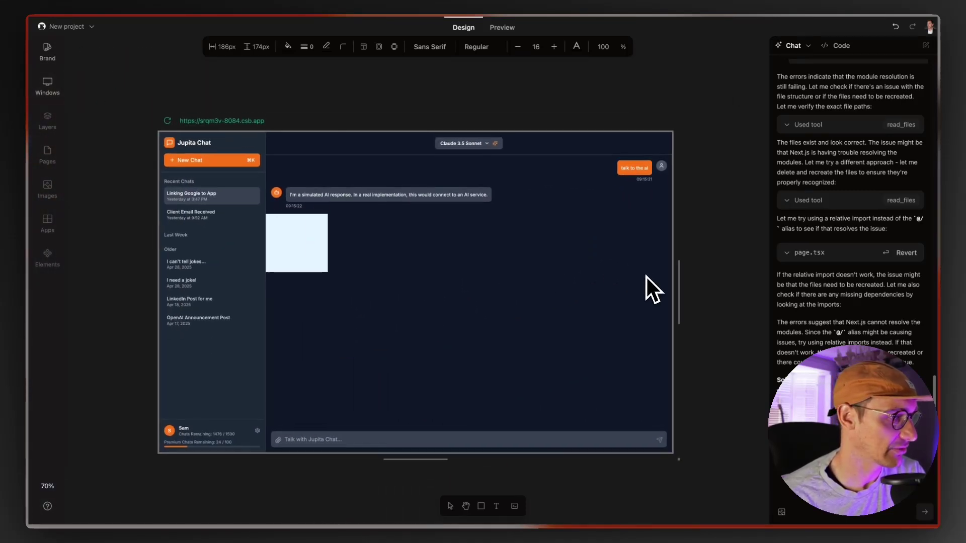
# - Check the new box's element options menus, leaving the box with rounded corners
pyautogui.rightClick(308, 222)
pyautogui.rightClick(291, 227)
pyautogui.moveTo(291, 227); pyautogui.dragTo(343, 247)
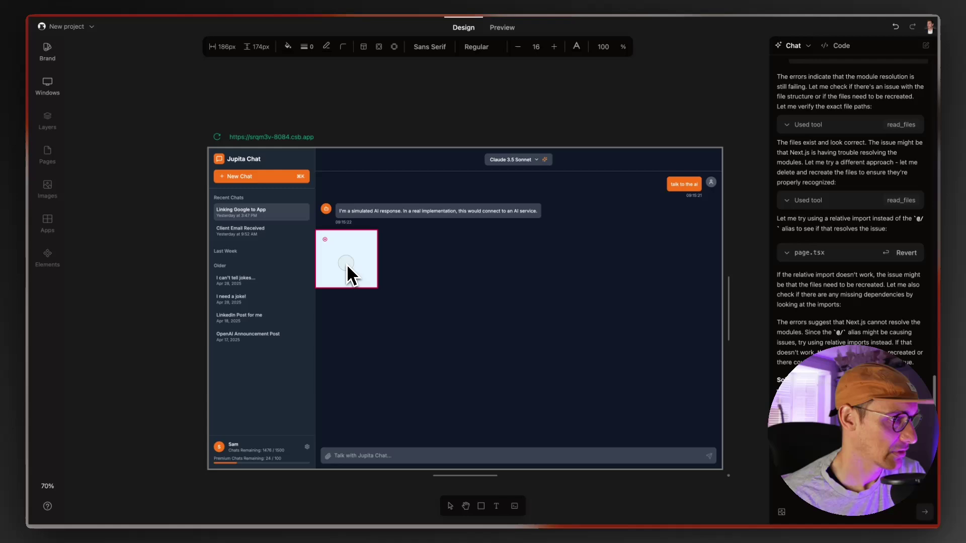
pyautogui.rightClick(350, 265)
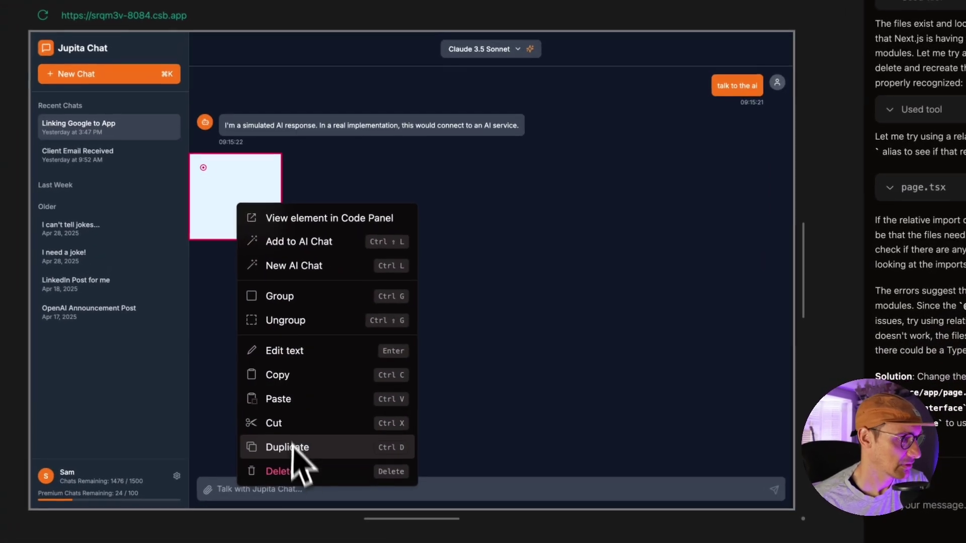
pyautogui.click(297, 471)
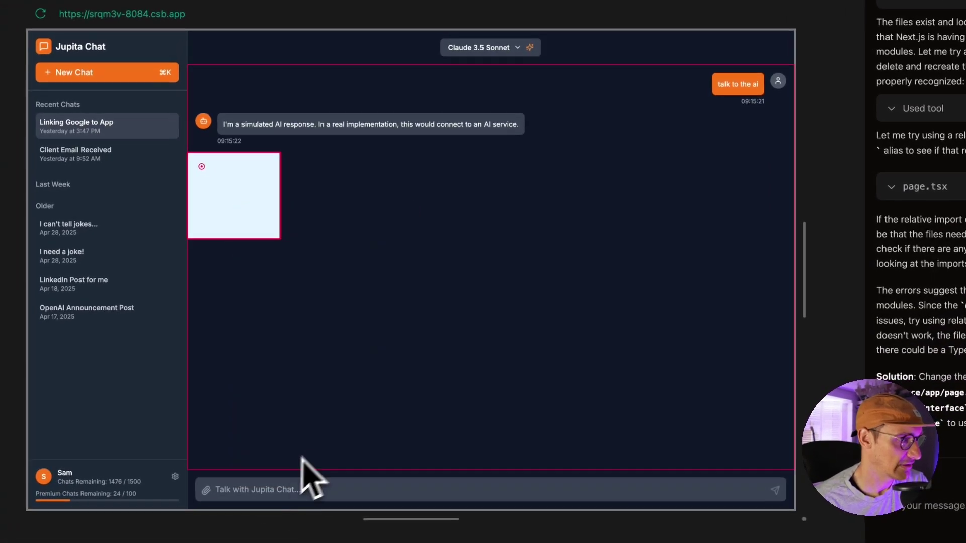
pyautogui.rightClick(203, 174)
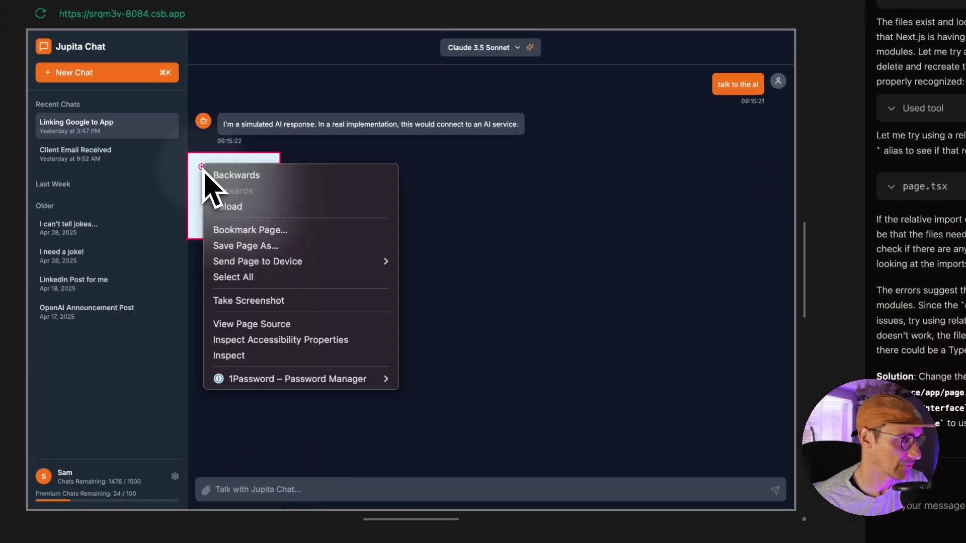
pyautogui.click(491, 207)
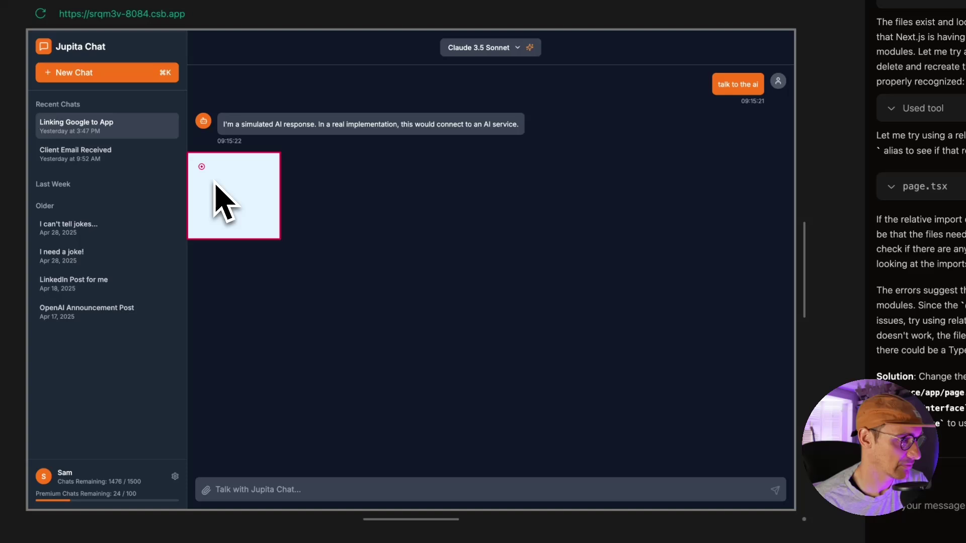
pyautogui.rightClick(267, 227)
pyautogui.click(311, 473)
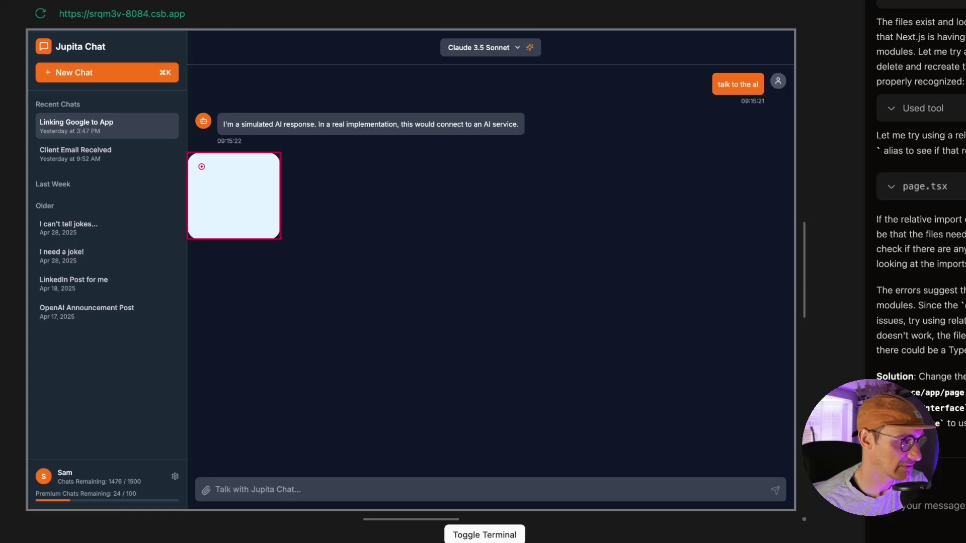
# - Show the terminal panel in its CLI view, then collapse it again
pyautogui.click(484, 540)
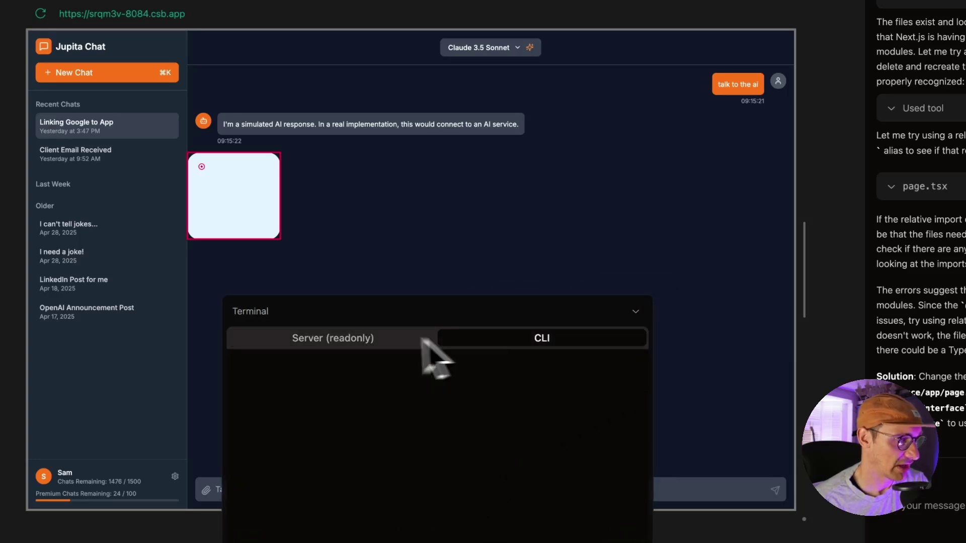
pyautogui.click(565, 350)
pyautogui.click(634, 312)
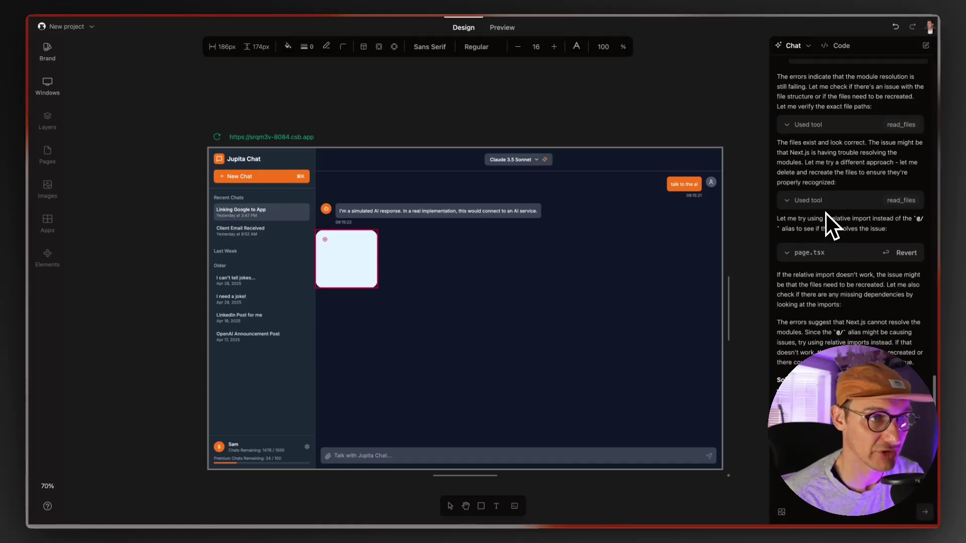
# - Read through the ChatInterface.tsx and ChatArea.tsx code files
pyautogui.click(840, 45)
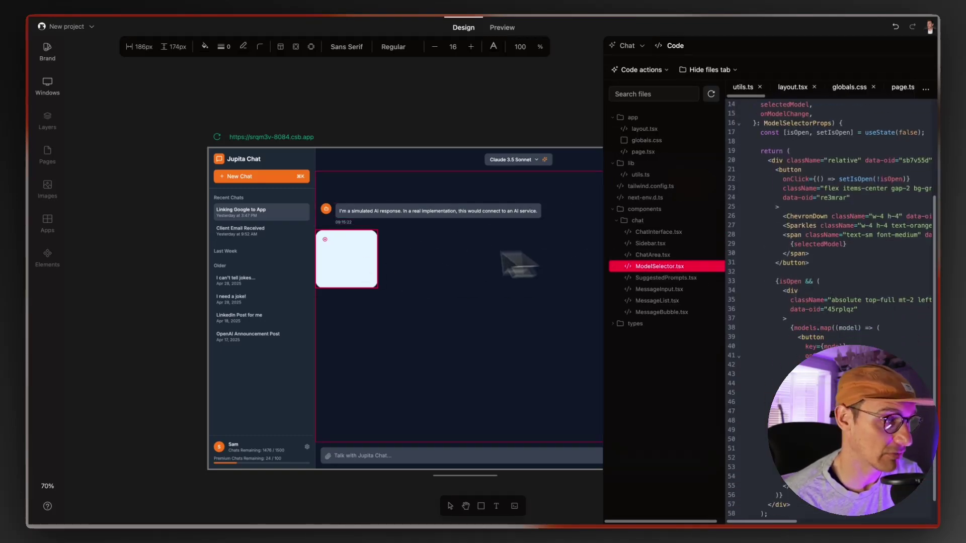
pyautogui.click(665, 234)
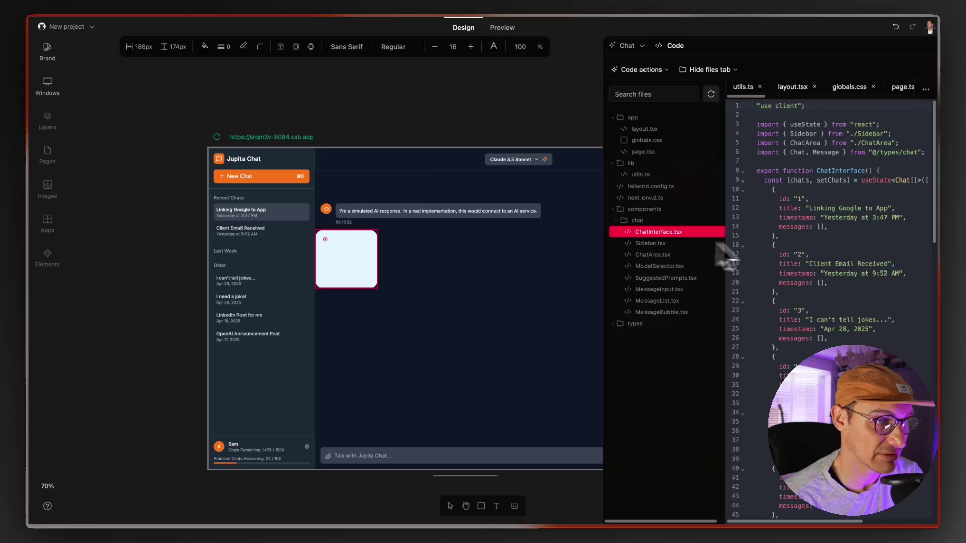
pyautogui.scroll(-10, 821, 330)
pyautogui.scroll(-5, 822, 331)
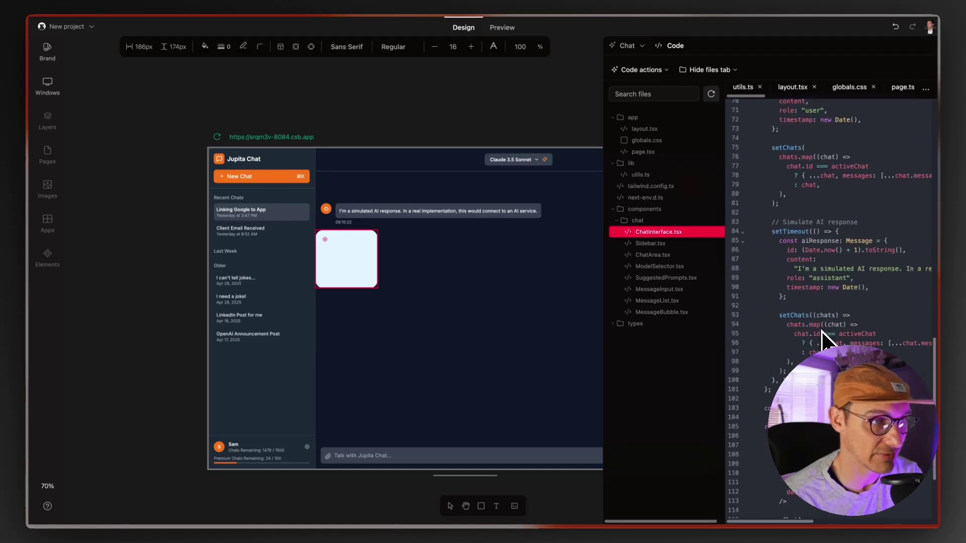
pyautogui.click(653, 254)
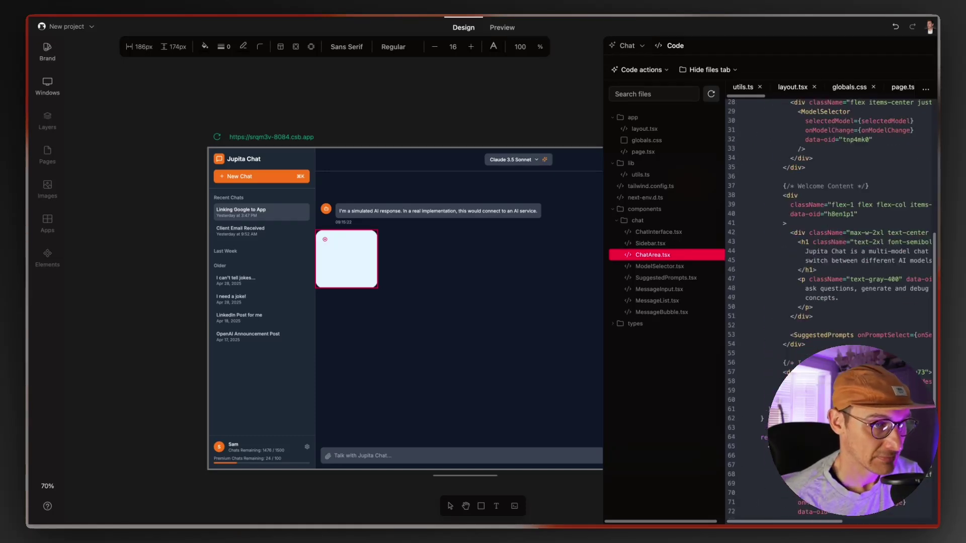
pyautogui.scroll(10, 831, 302)
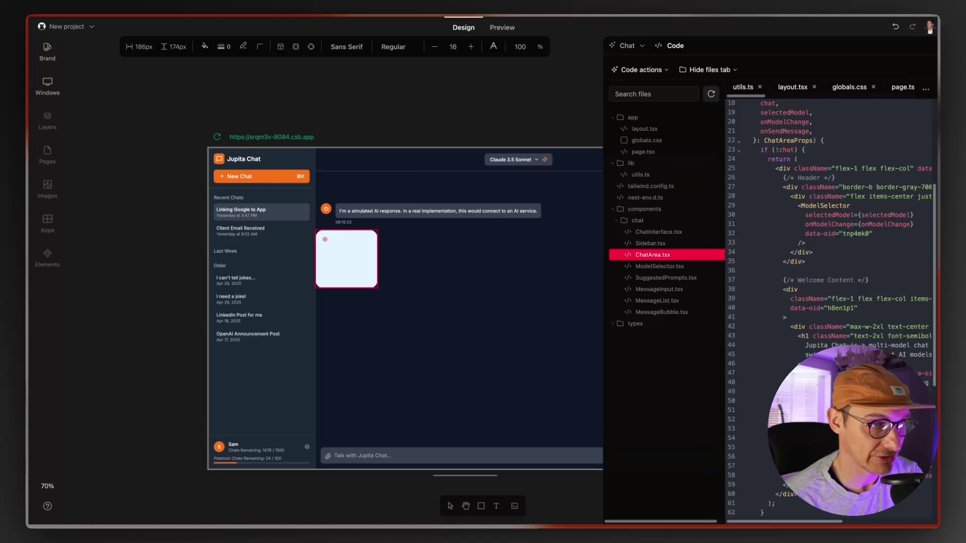
pyautogui.scroll(3, 830, 307)
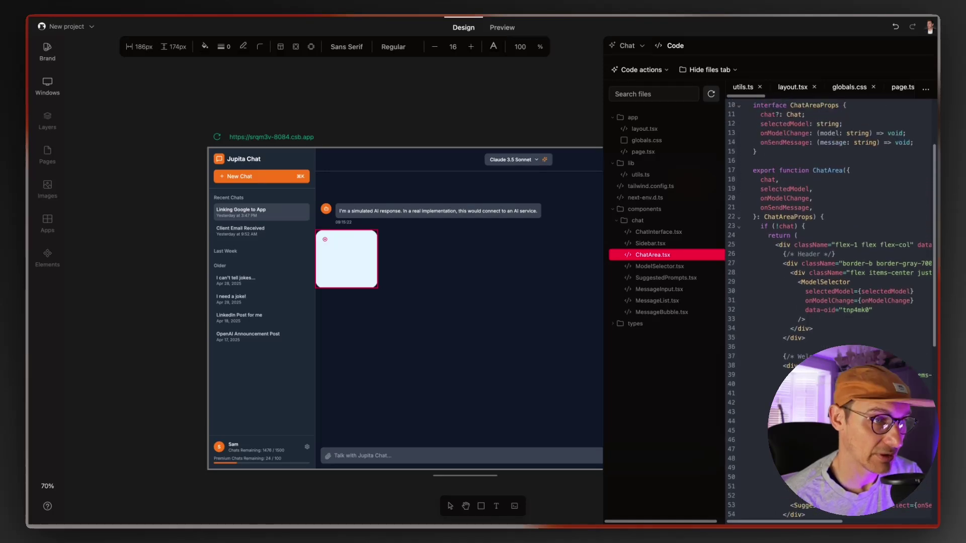
pyautogui.scroll(1, 830, 307)
pyautogui.scroll(-6, 830, 307)
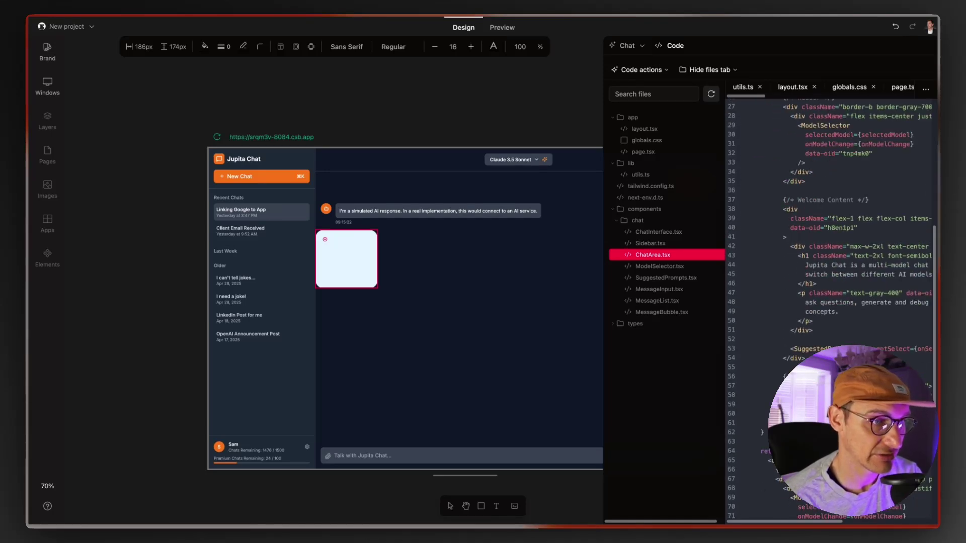
# - Select the light square, try moving it lower, then return to the AI chat conversation
pyautogui.click(364, 279)
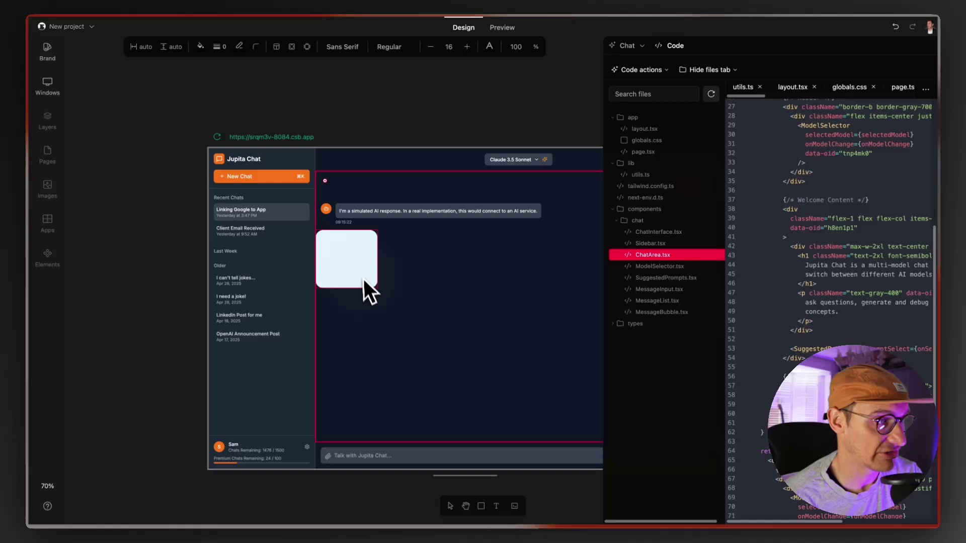
pyautogui.rightClick(364, 286)
pyautogui.click(364, 276)
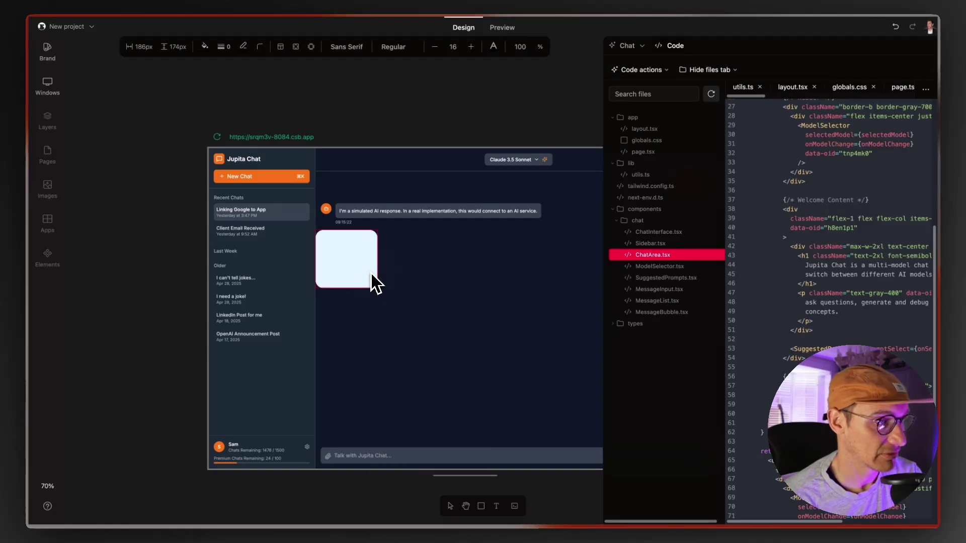
pyautogui.moveTo(375, 284); pyautogui.dragTo(399, 312)
pyautogui.rightClick(356, 260)
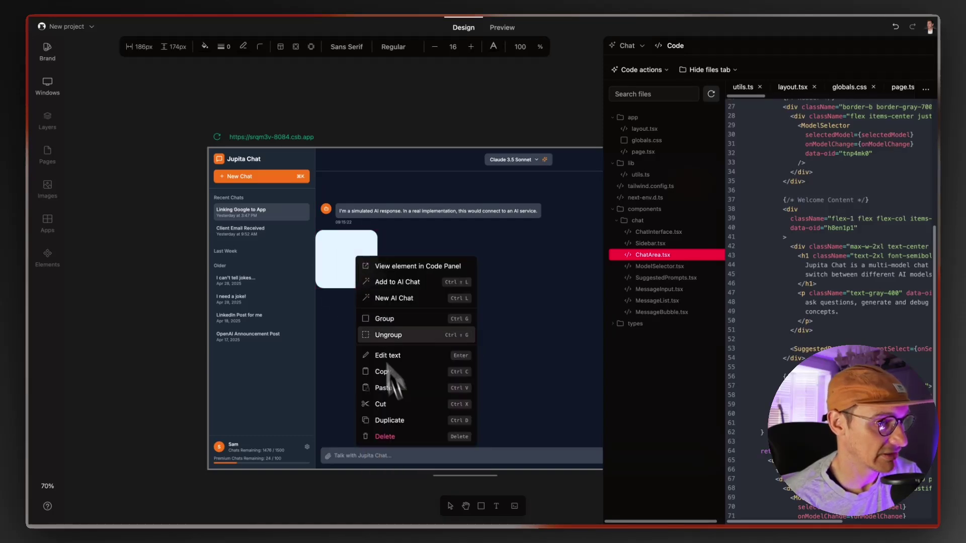
pyautogui.click(627, 45)
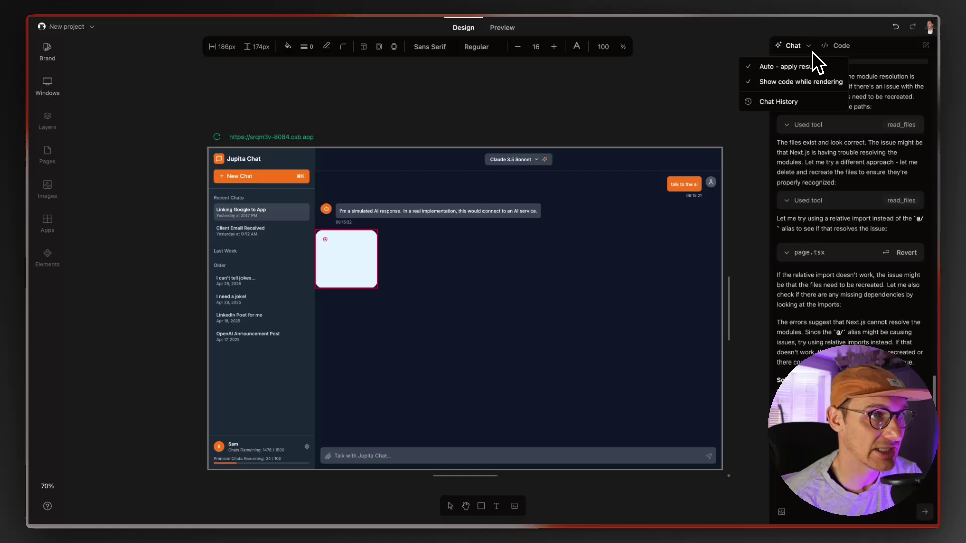
pyautogui.click(811, 49)
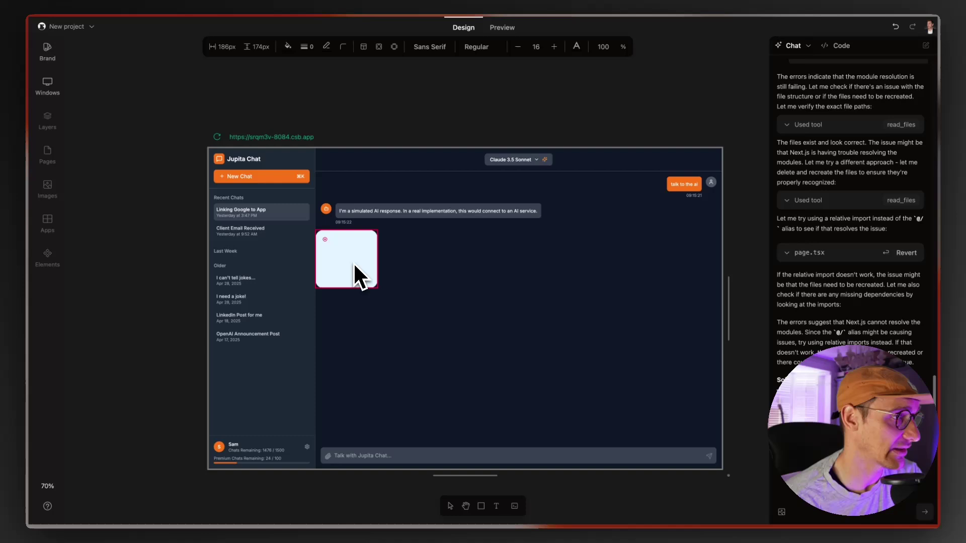
pyautogui.click(287, 47)
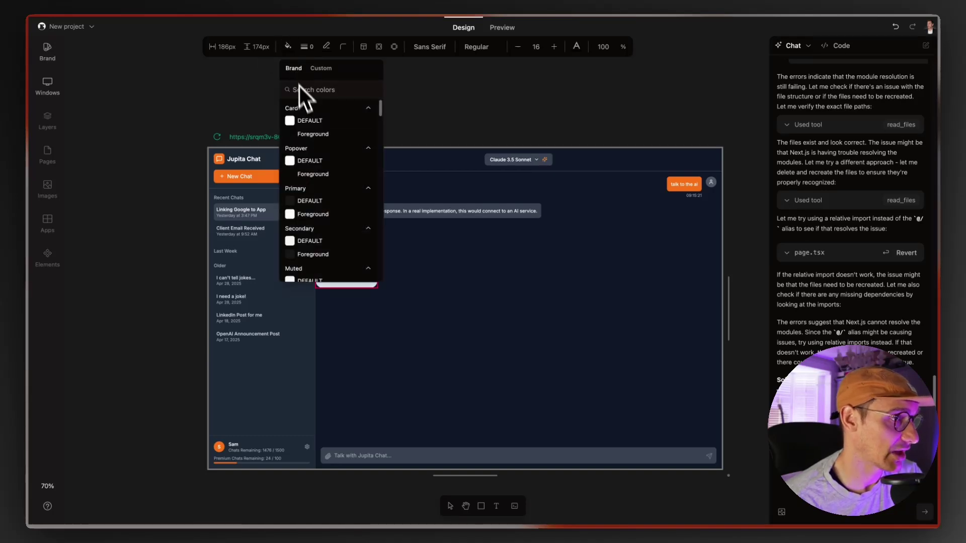
pyautogui.click(47, 50)
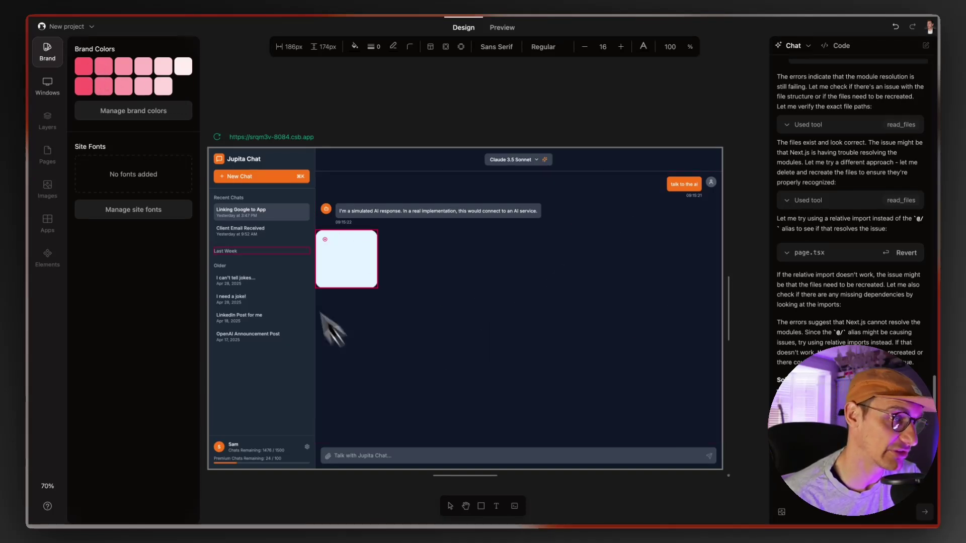
pyautogui.click(310, 81)
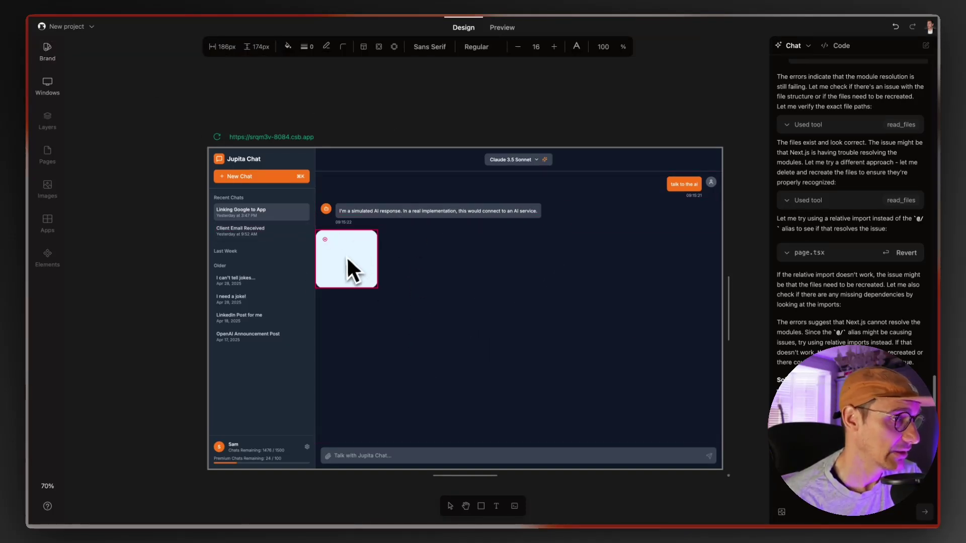
pyautogui.click(289, 47)
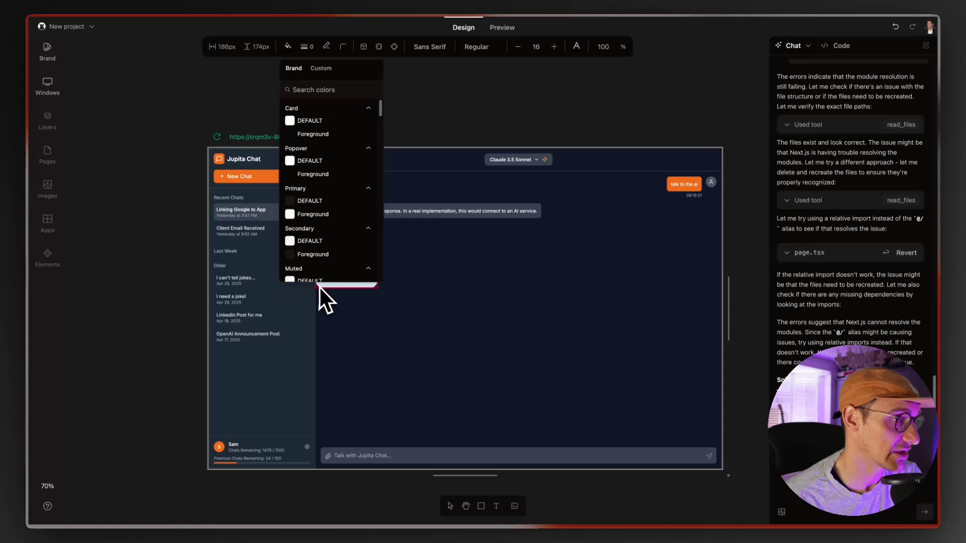
pyautogui.scroll(-5, 302, 212)
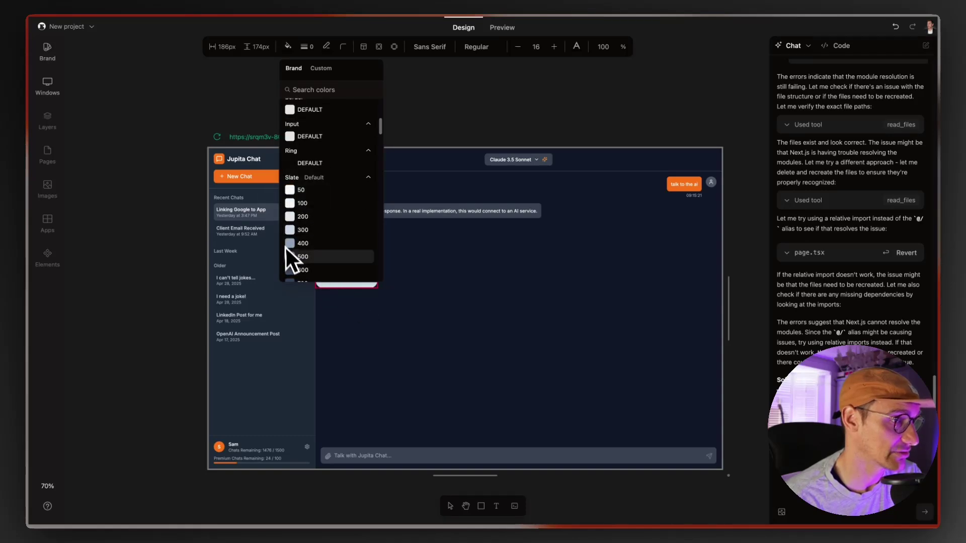
pyautogui.scroll(-3, 291, 252)
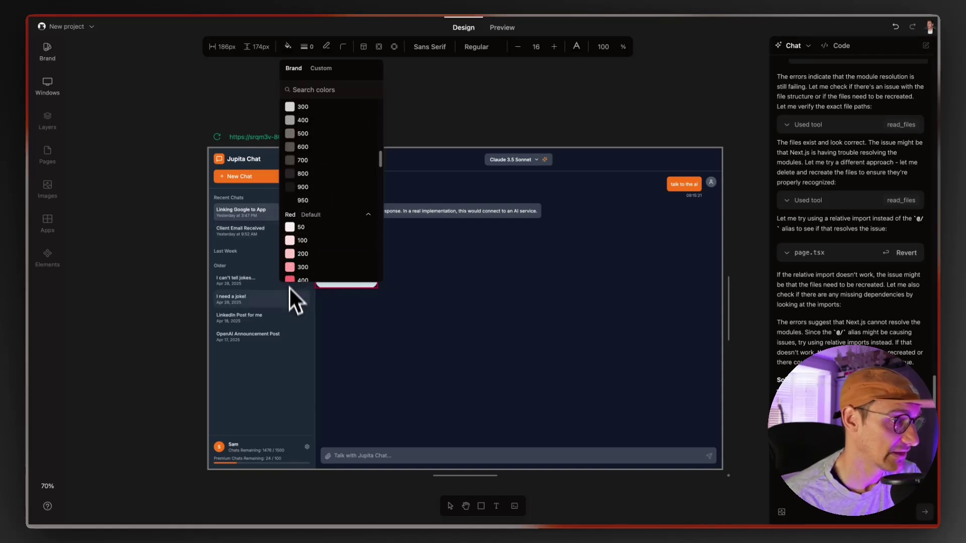
pyautogui.scroll(-2, 291, 283)
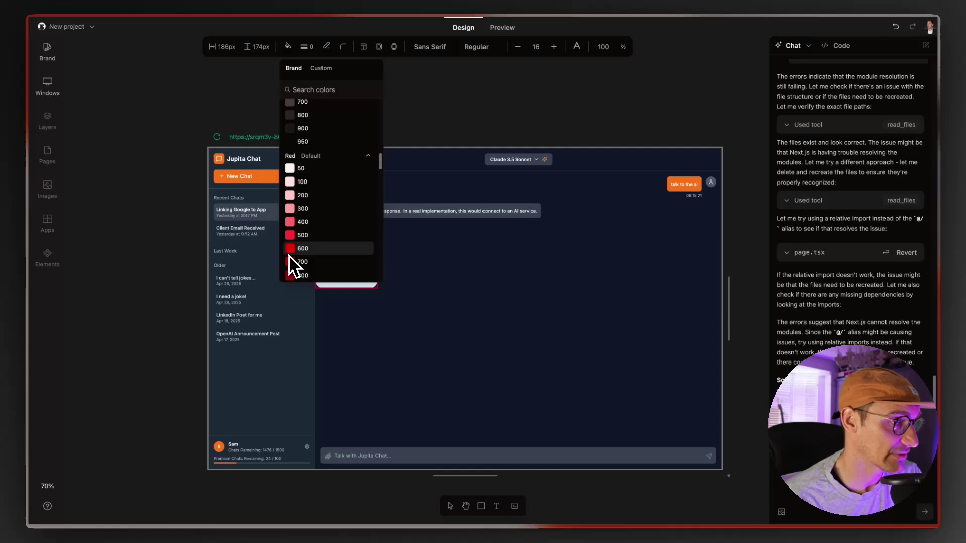
pyautogui.click(352, 267)
pyautogui.click(370, 286)
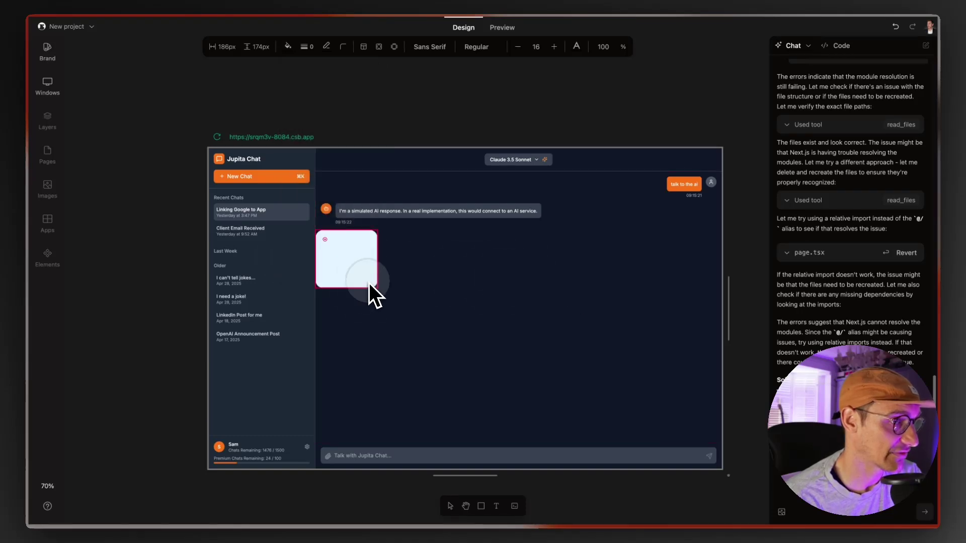
pyautogui.click(283, 47)
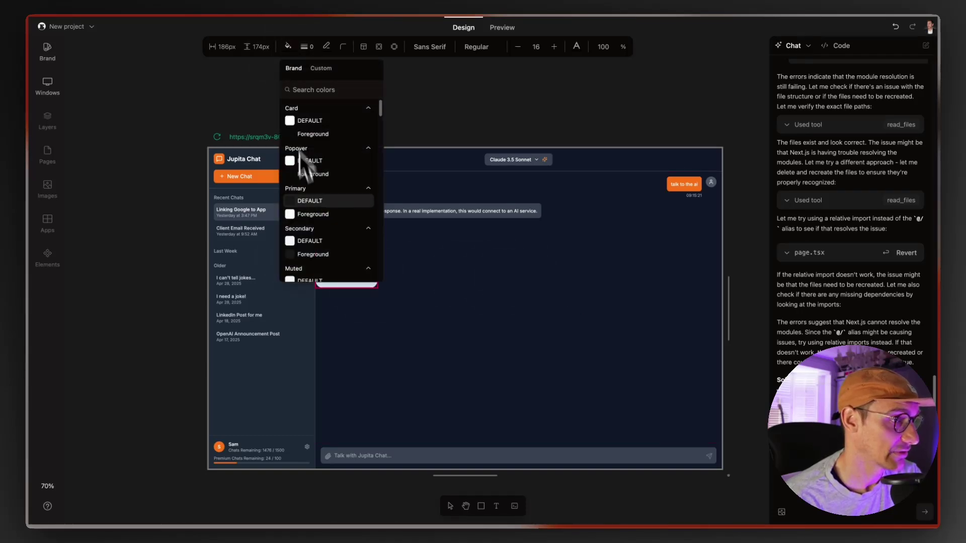
pyautogui.scroll(-5, 310, 204)
pyautogui.scroll(5, 312, 214)
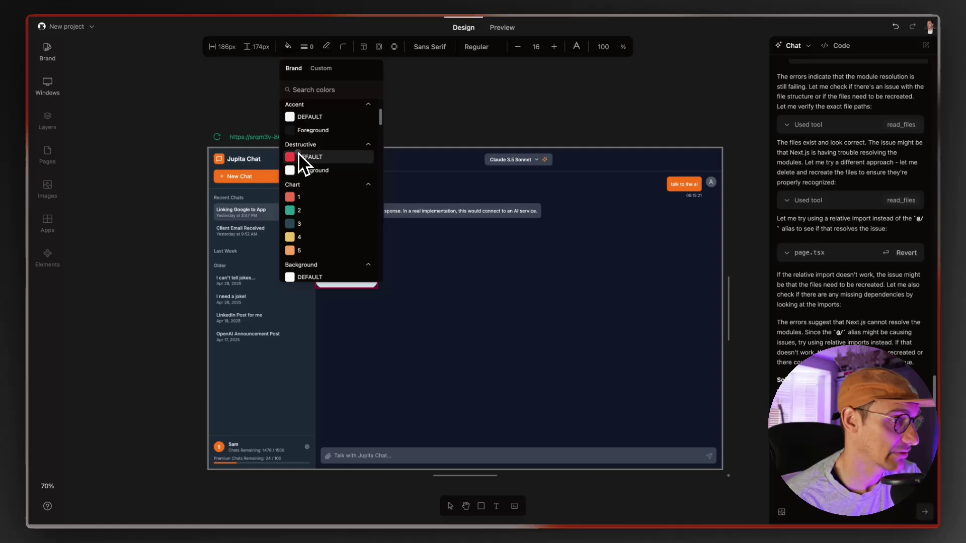
# - Close the colour list without changing the fill and select the chat message area
pyautogui.click(595, 372)
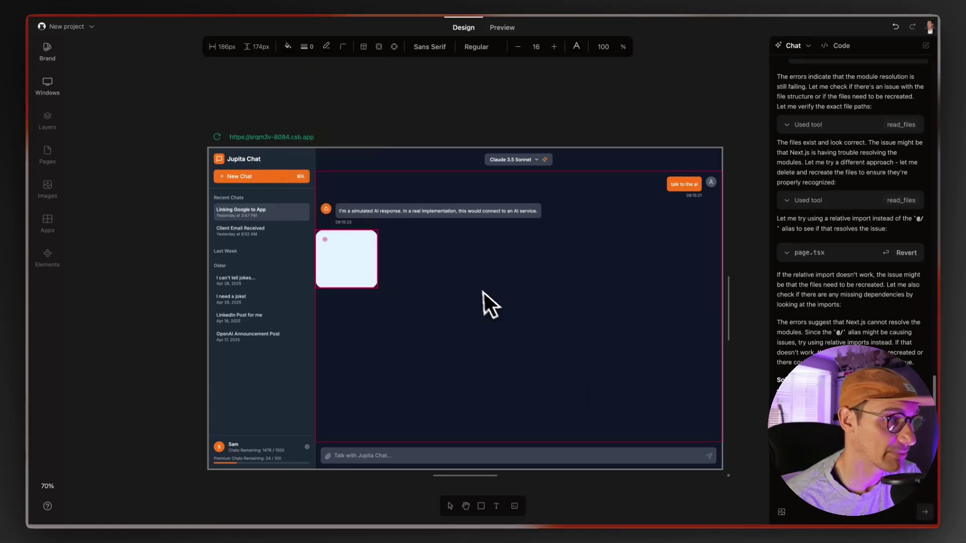
pyautogui.click(629, 254)
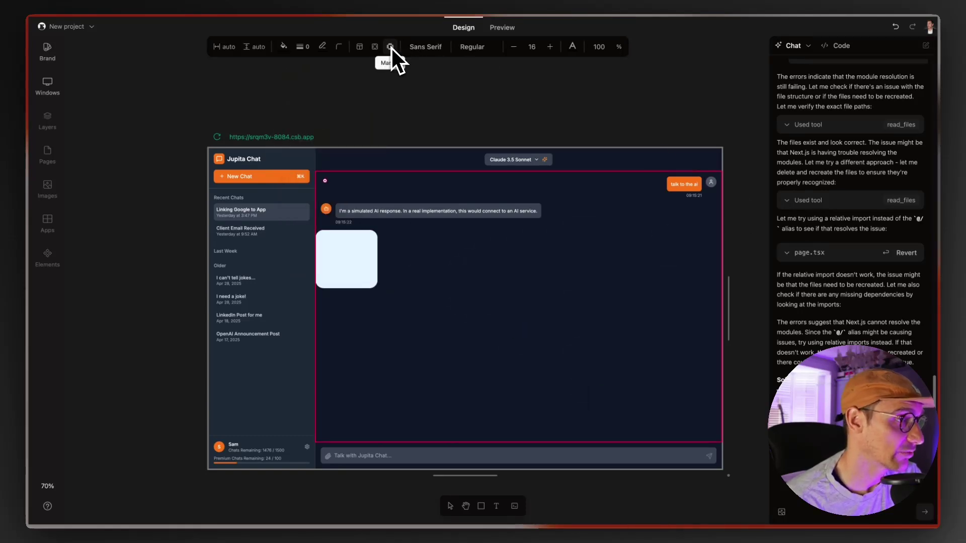